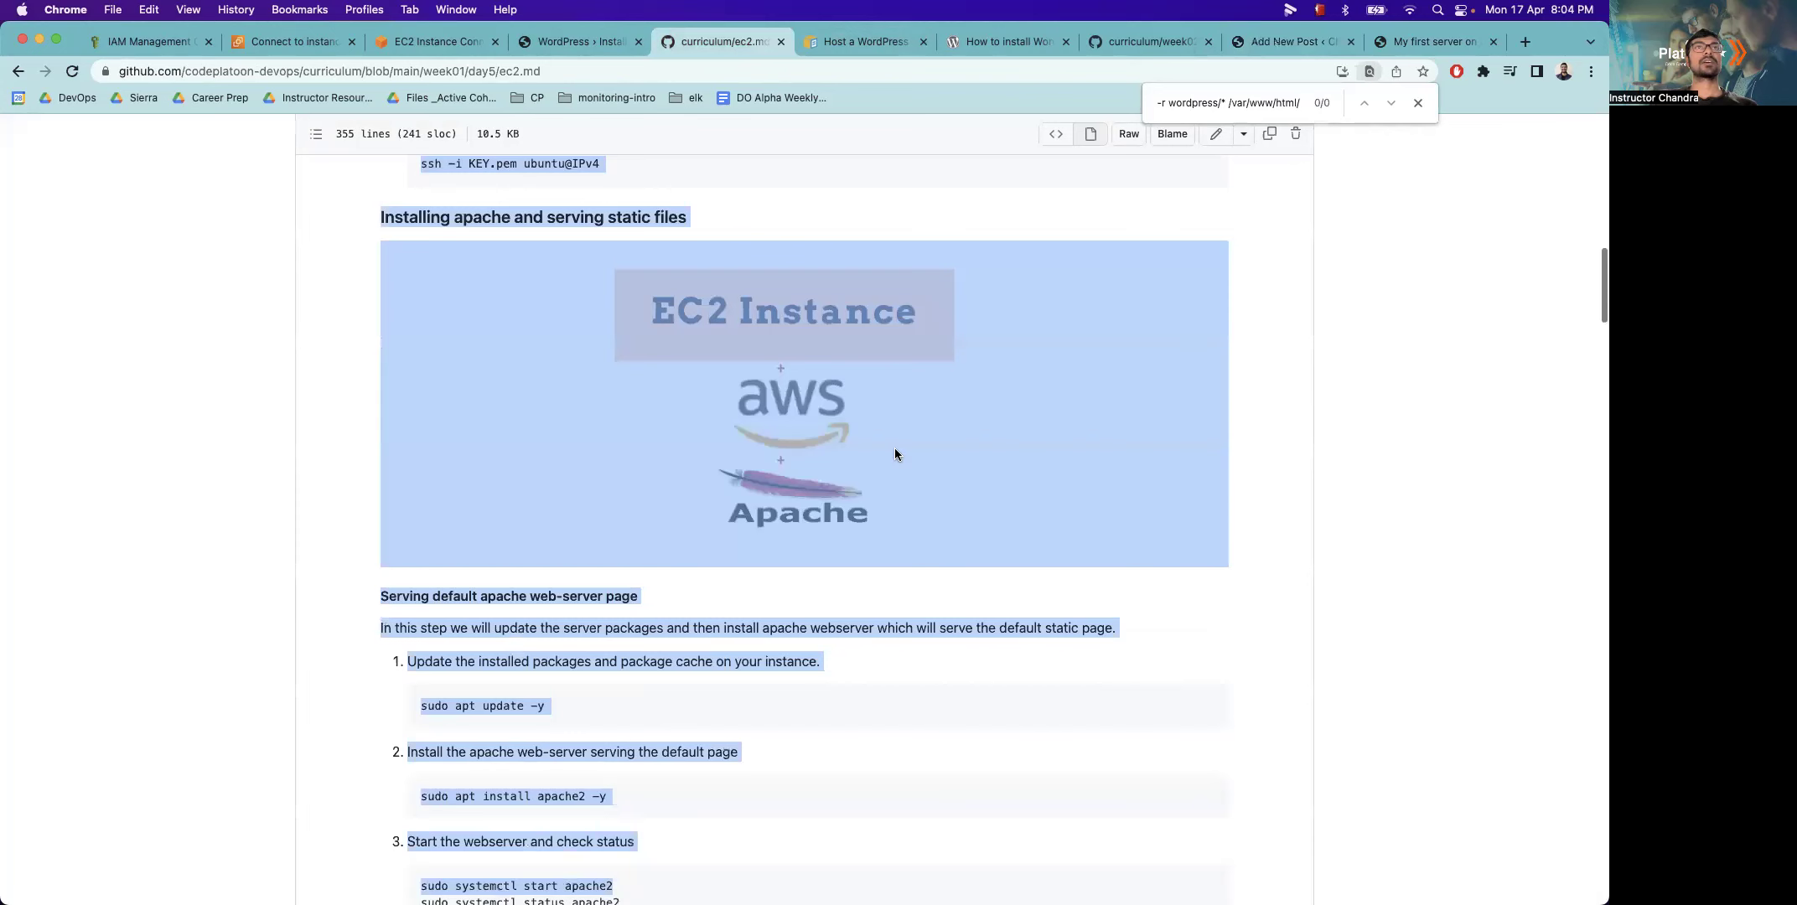
# Paste the copied lesson text, from Intro to webservers to Installing LAMP stack, into the WordPress post below its opening paragraph
pyautogui.scroll(15, 758, 200)
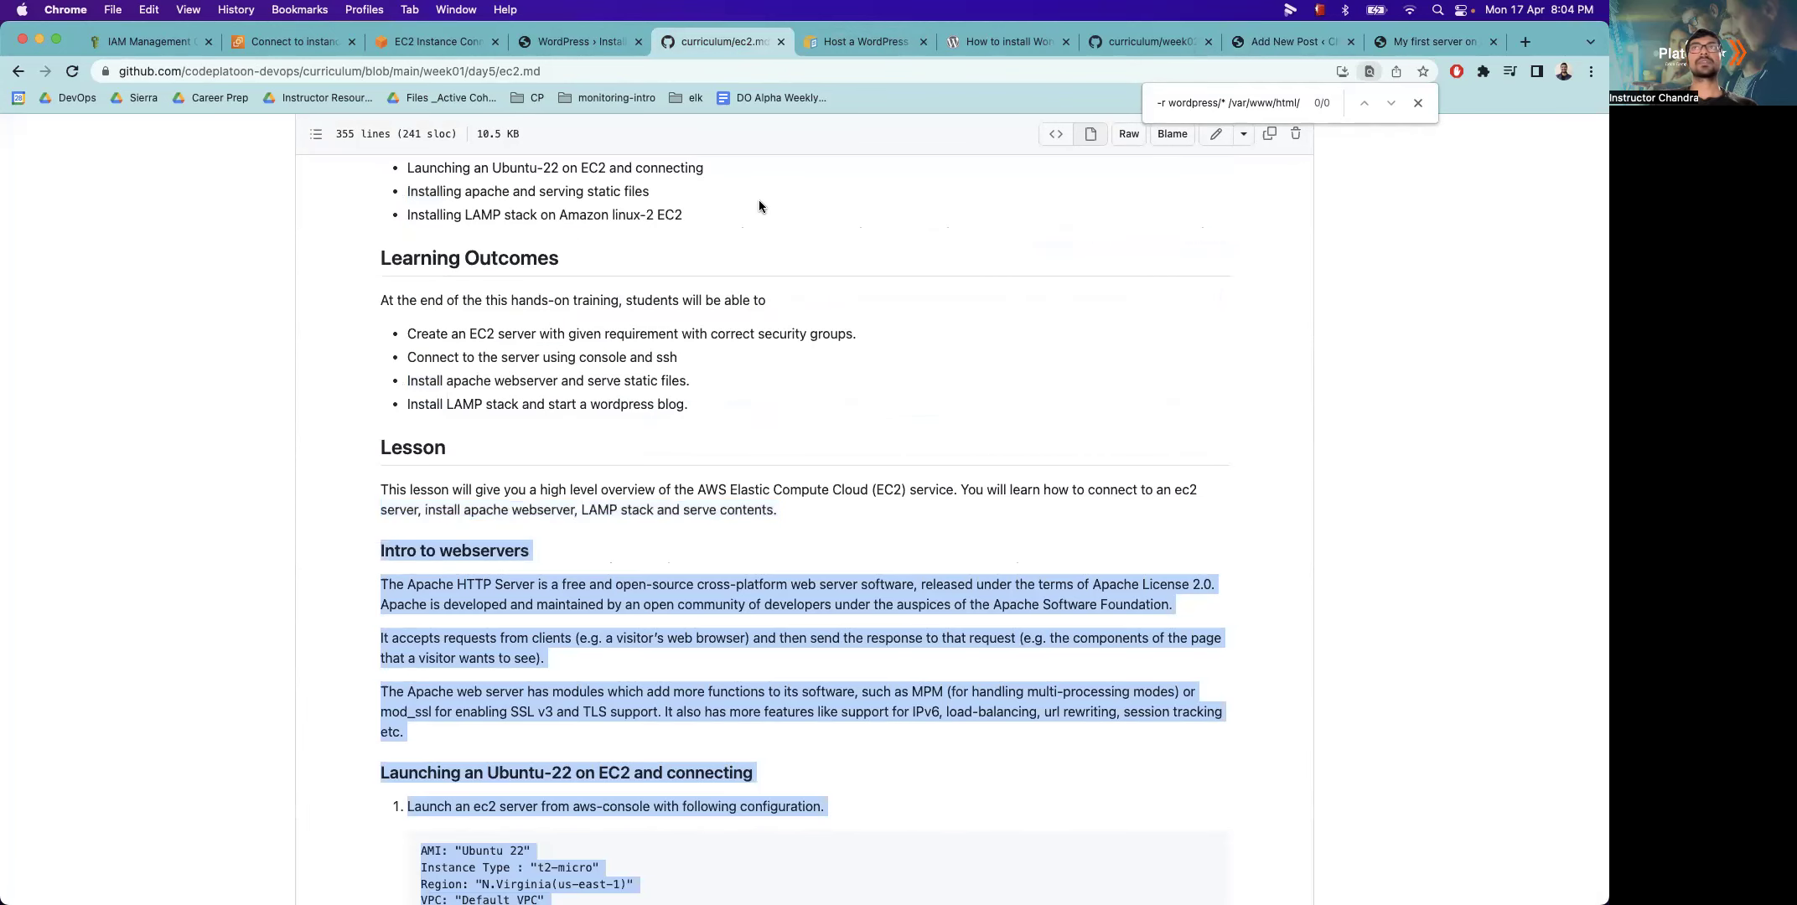
pyautogui.click(1426, 41)
pyautogui.hotkey('ctrl', 'shift', 'Tab')
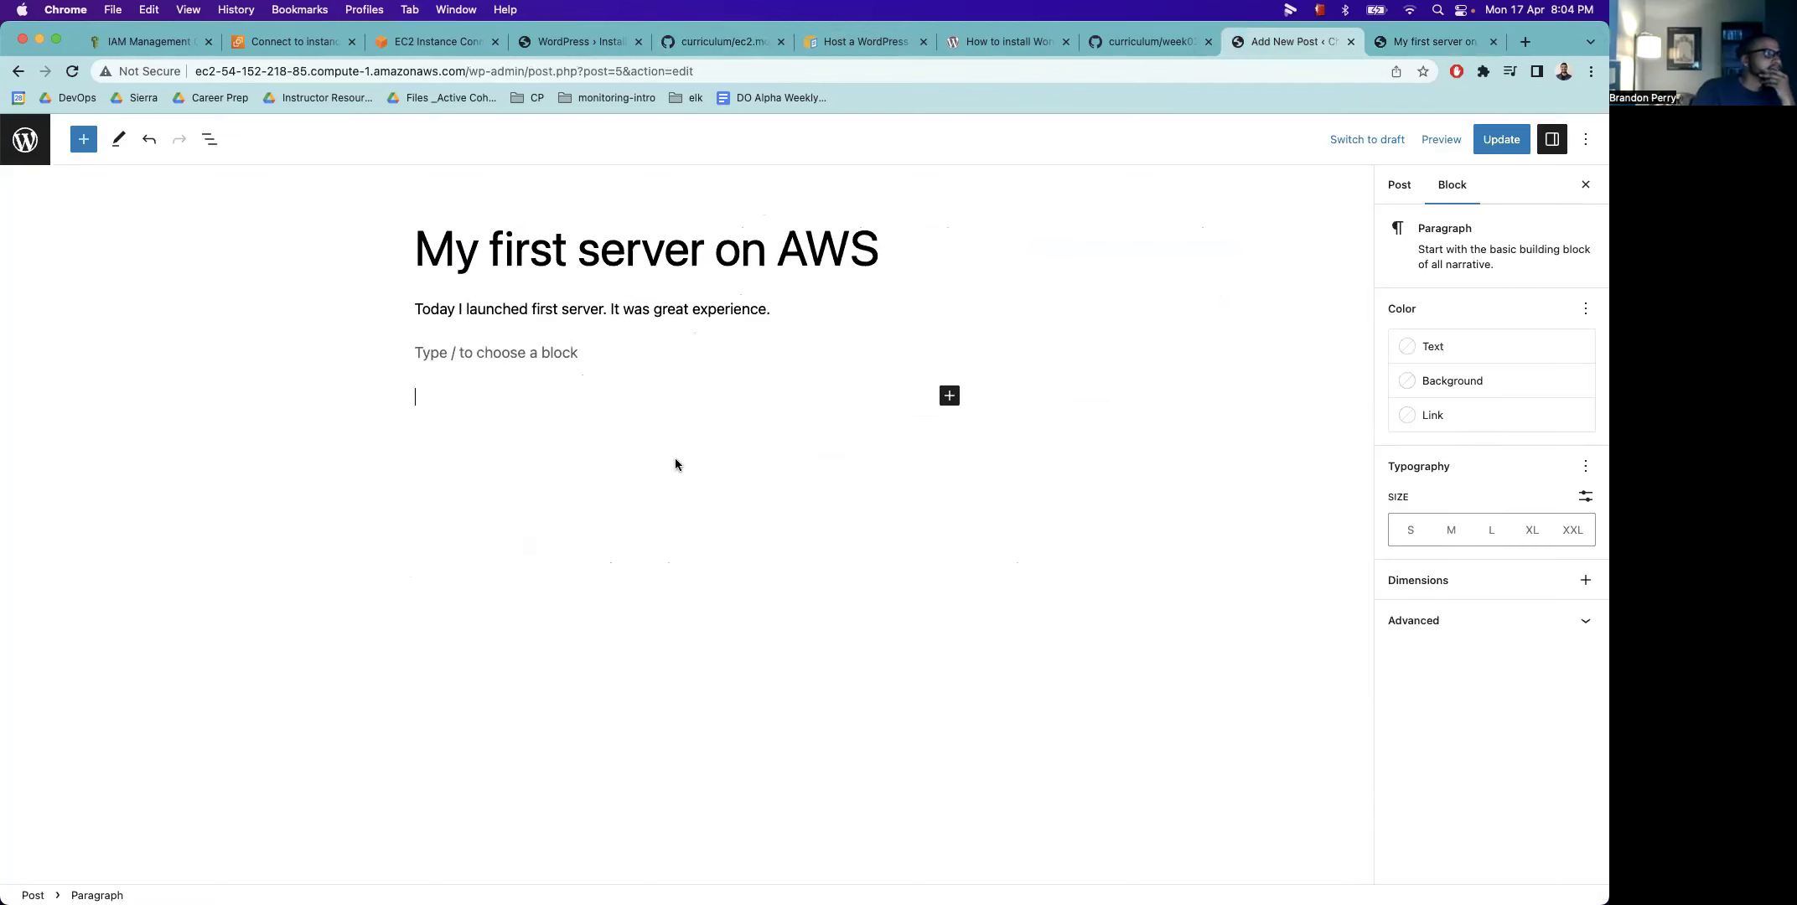
pyautogui.click(642, 379)
pyautogui.click(551, 310)
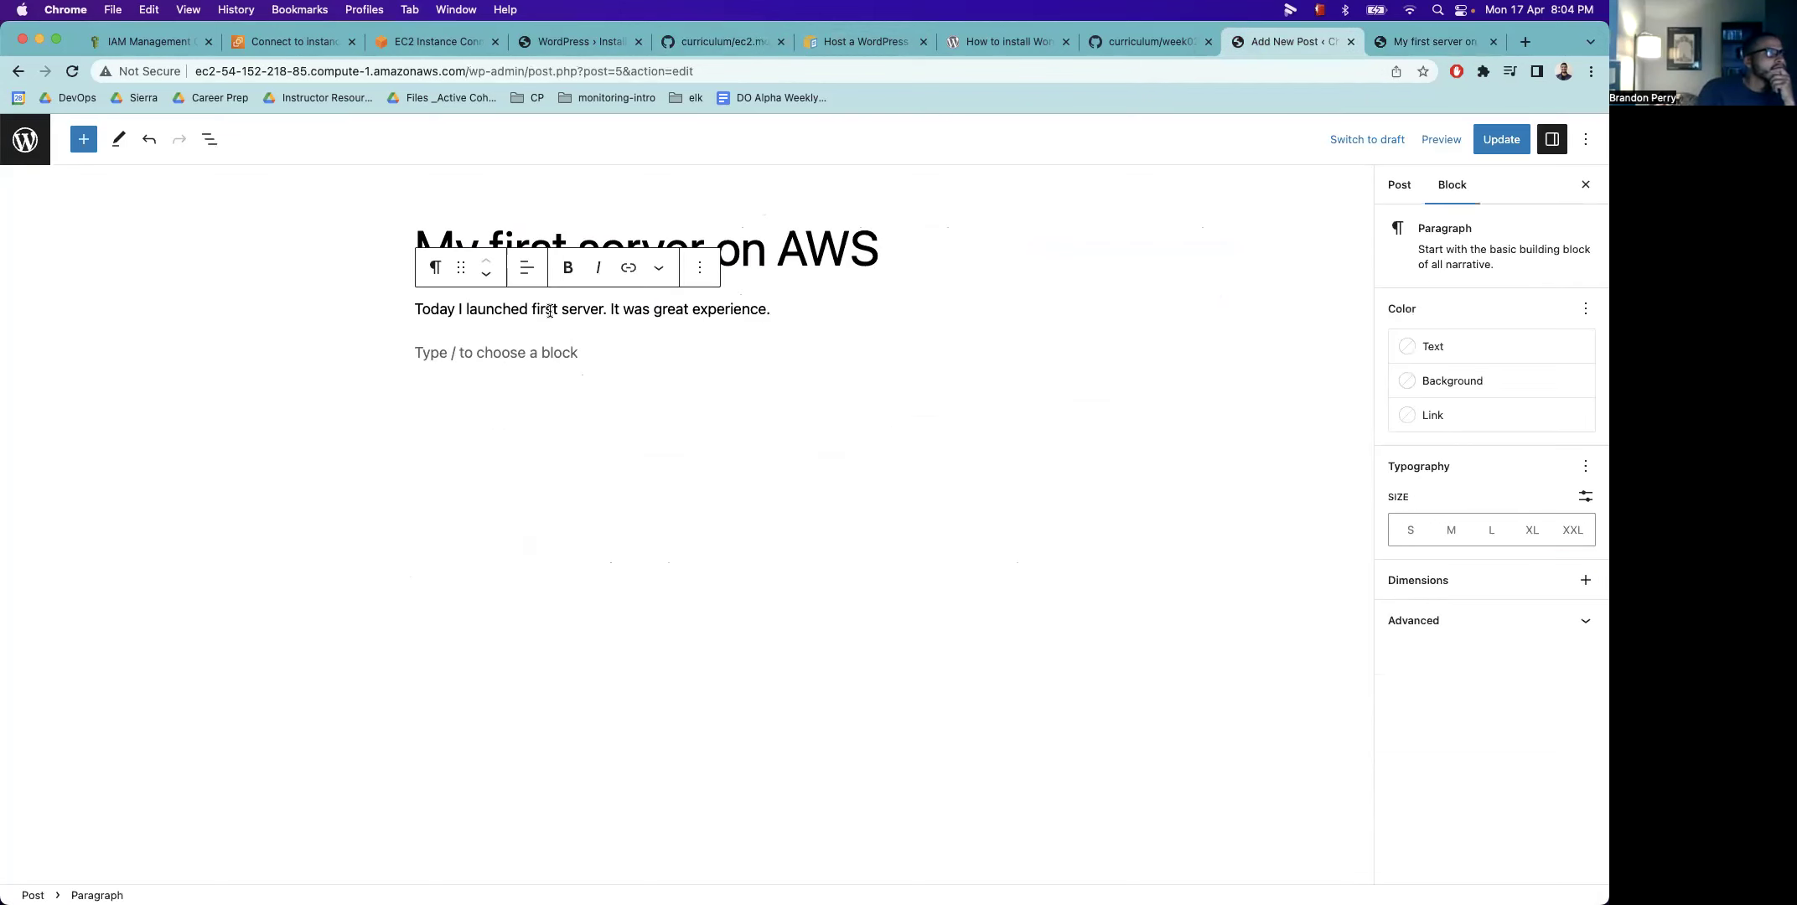
pyautogui.press('super+v')
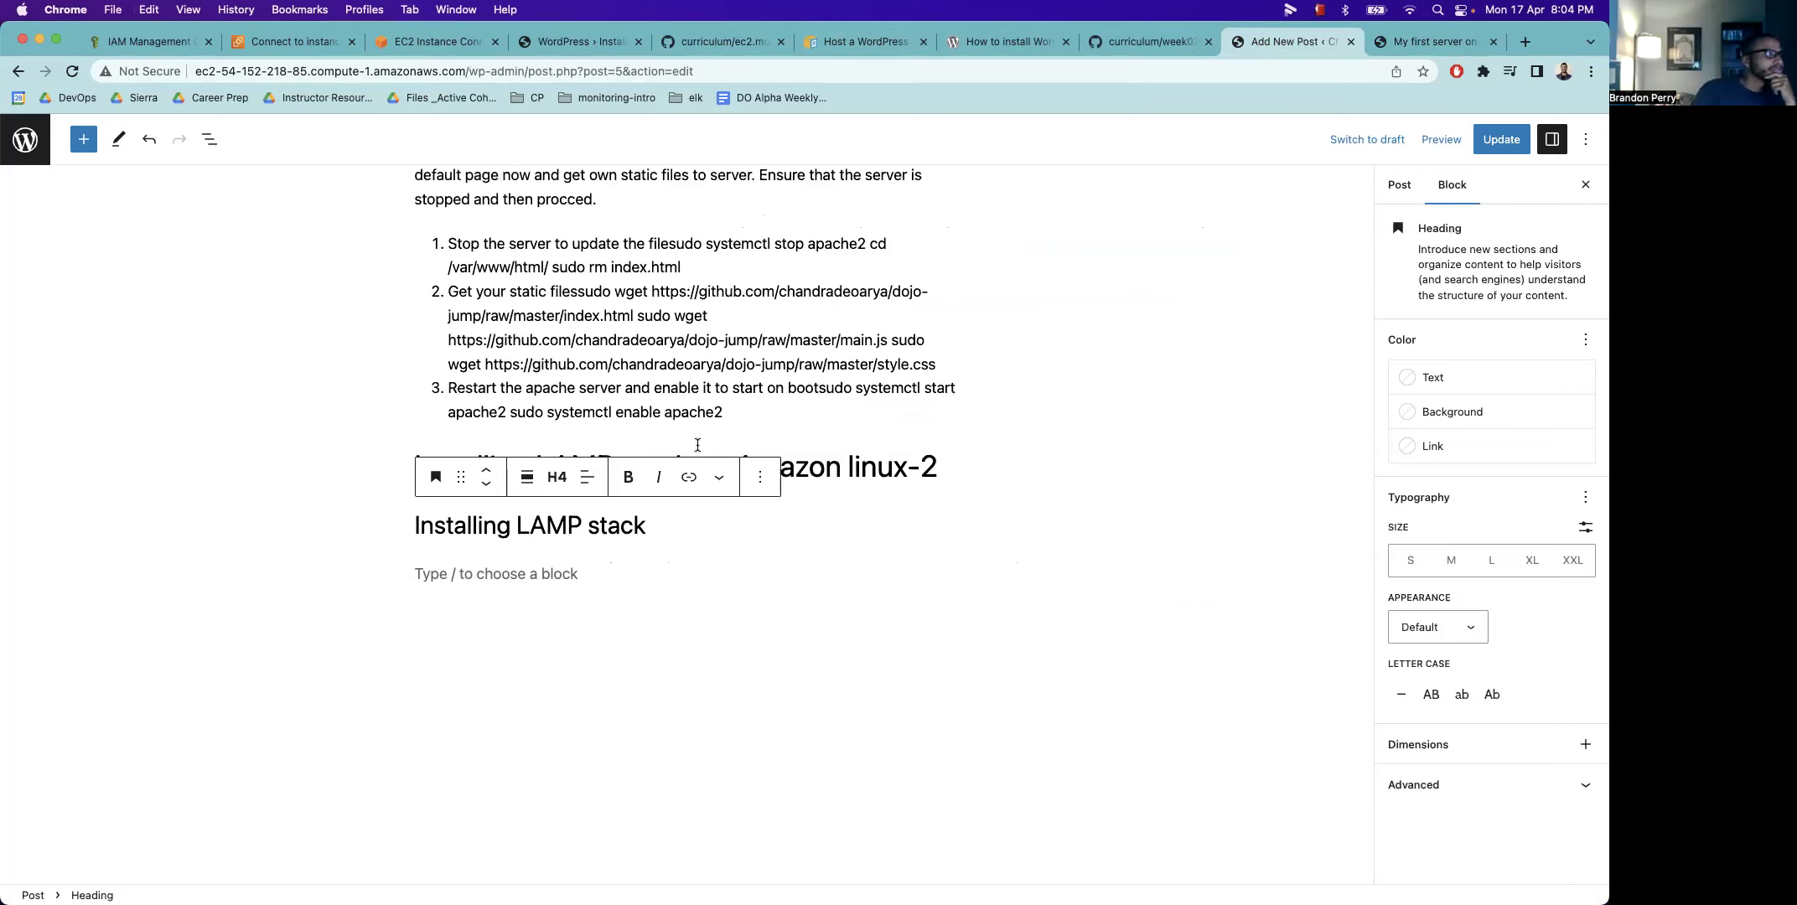
pyautogui.scroll(20, 697, 444)
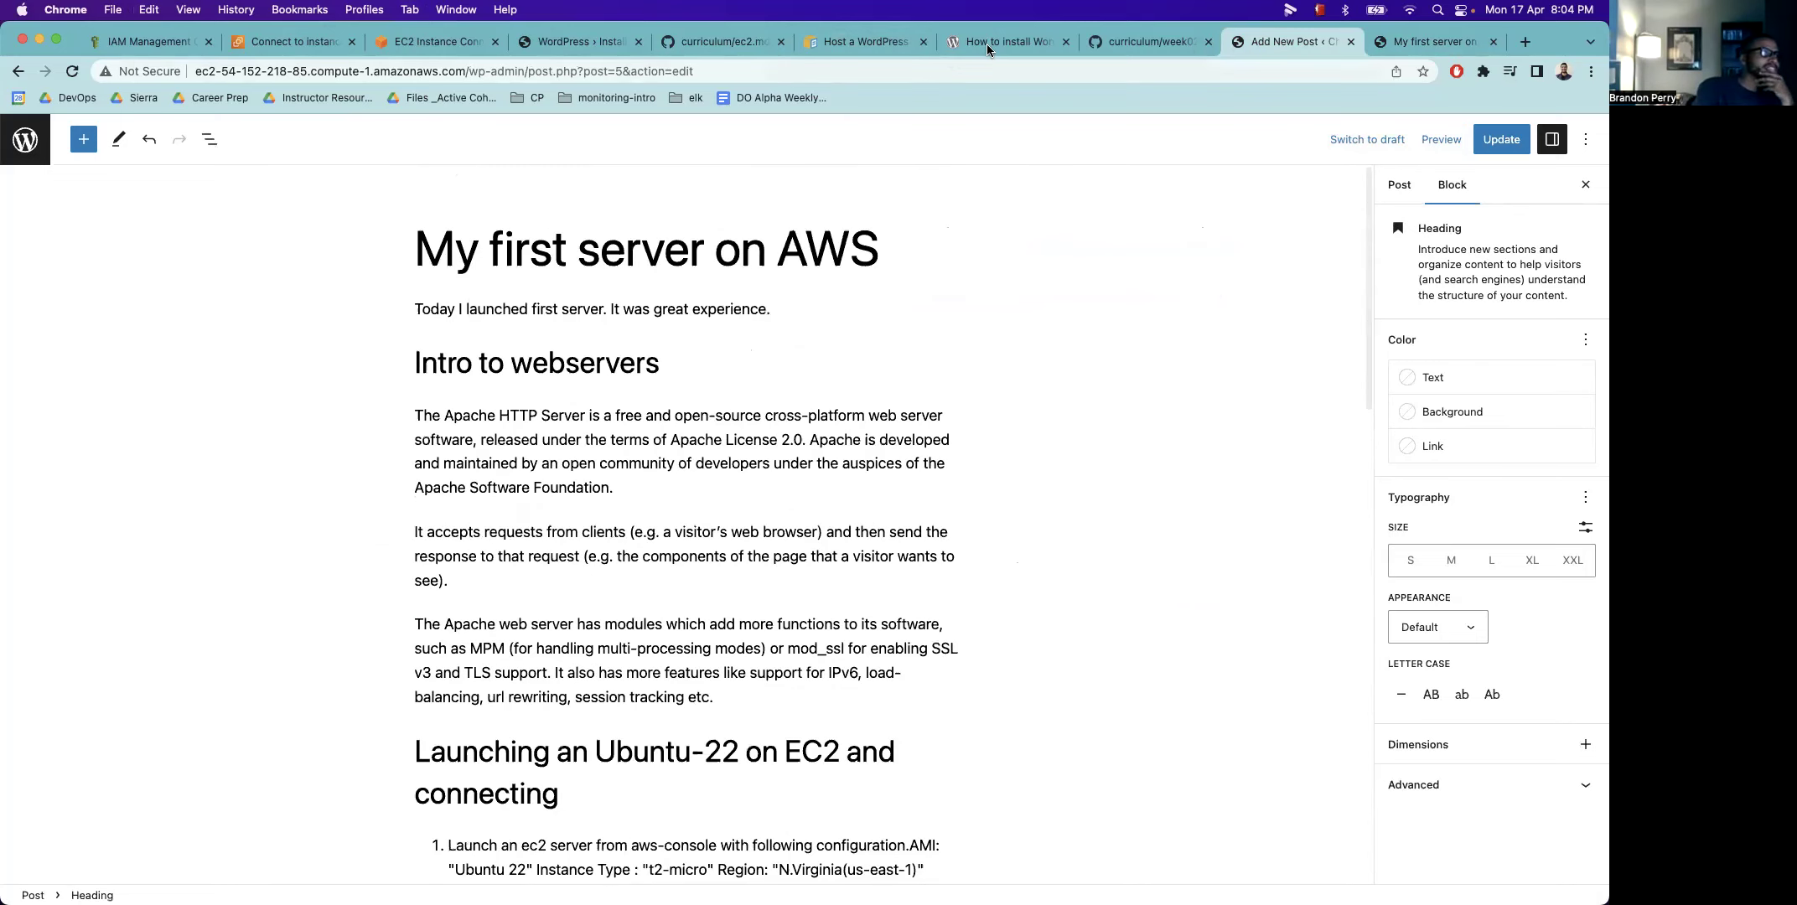
# Close the leftover WordPress installation page and return to the post editor
pyautogui.click(987, 44)
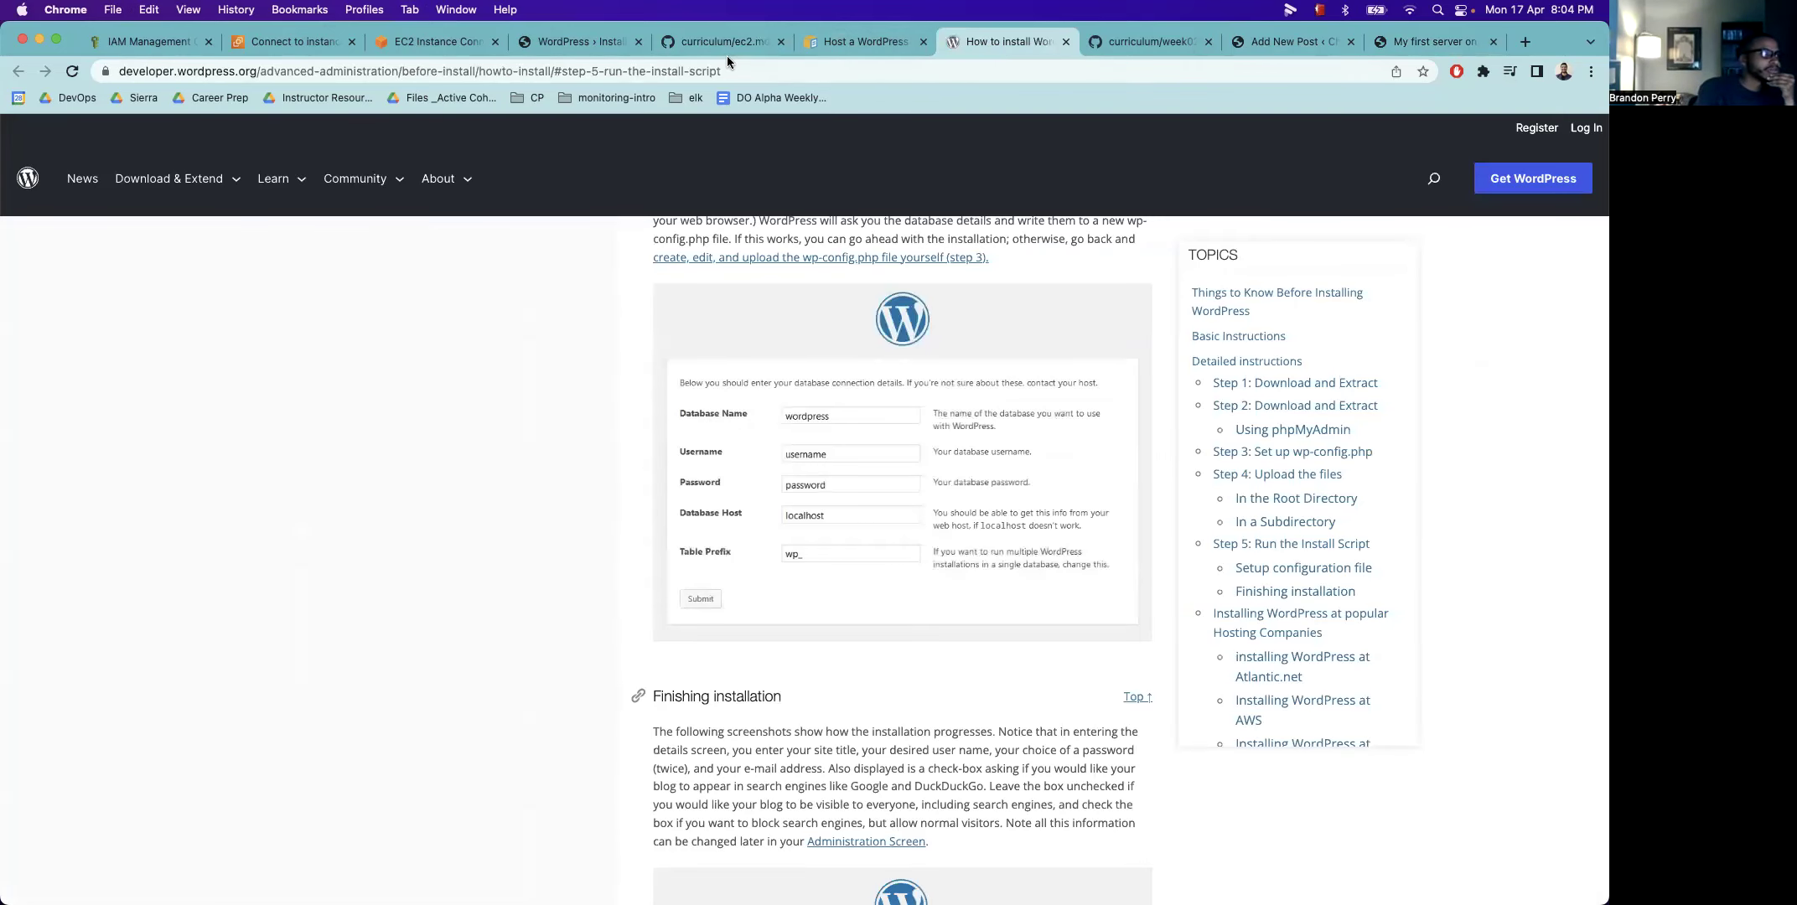
pyautogui.click(591, 41)
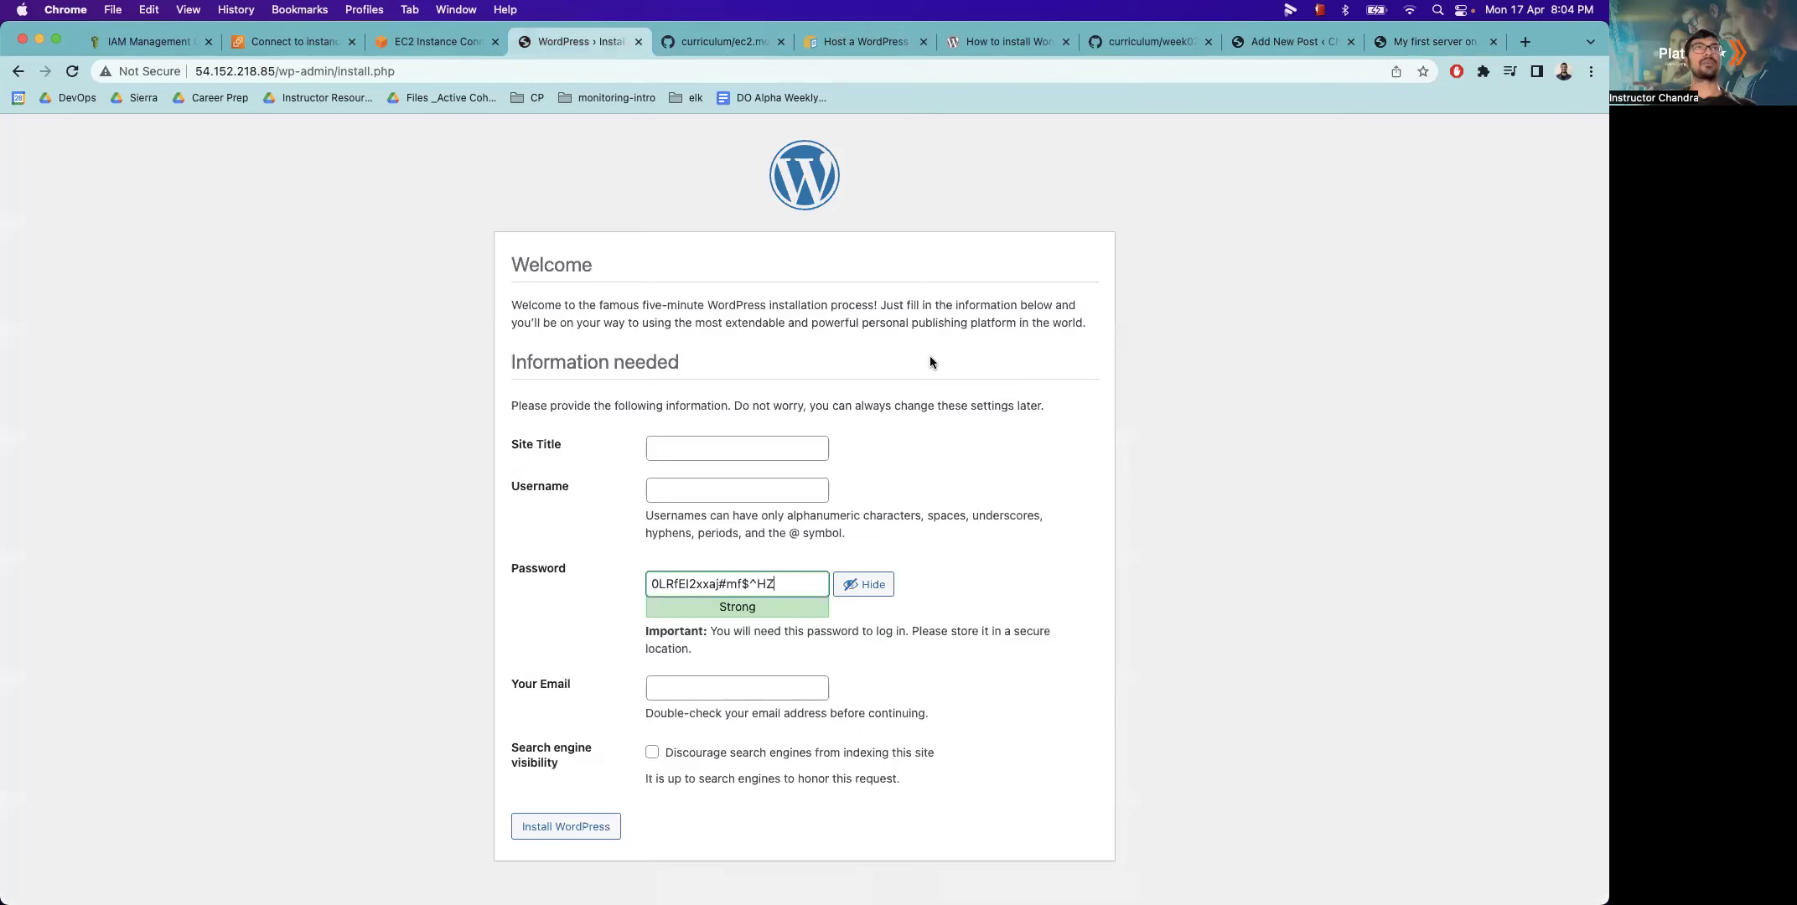
pyautogui.press('super+w')
pyautogui.hotkey('ctrl', 'shift', 'Tab')
pyautogui.hotkey('ctrl', 'Tab')
pyautogui.hotkey('ctrl', 'Tab')
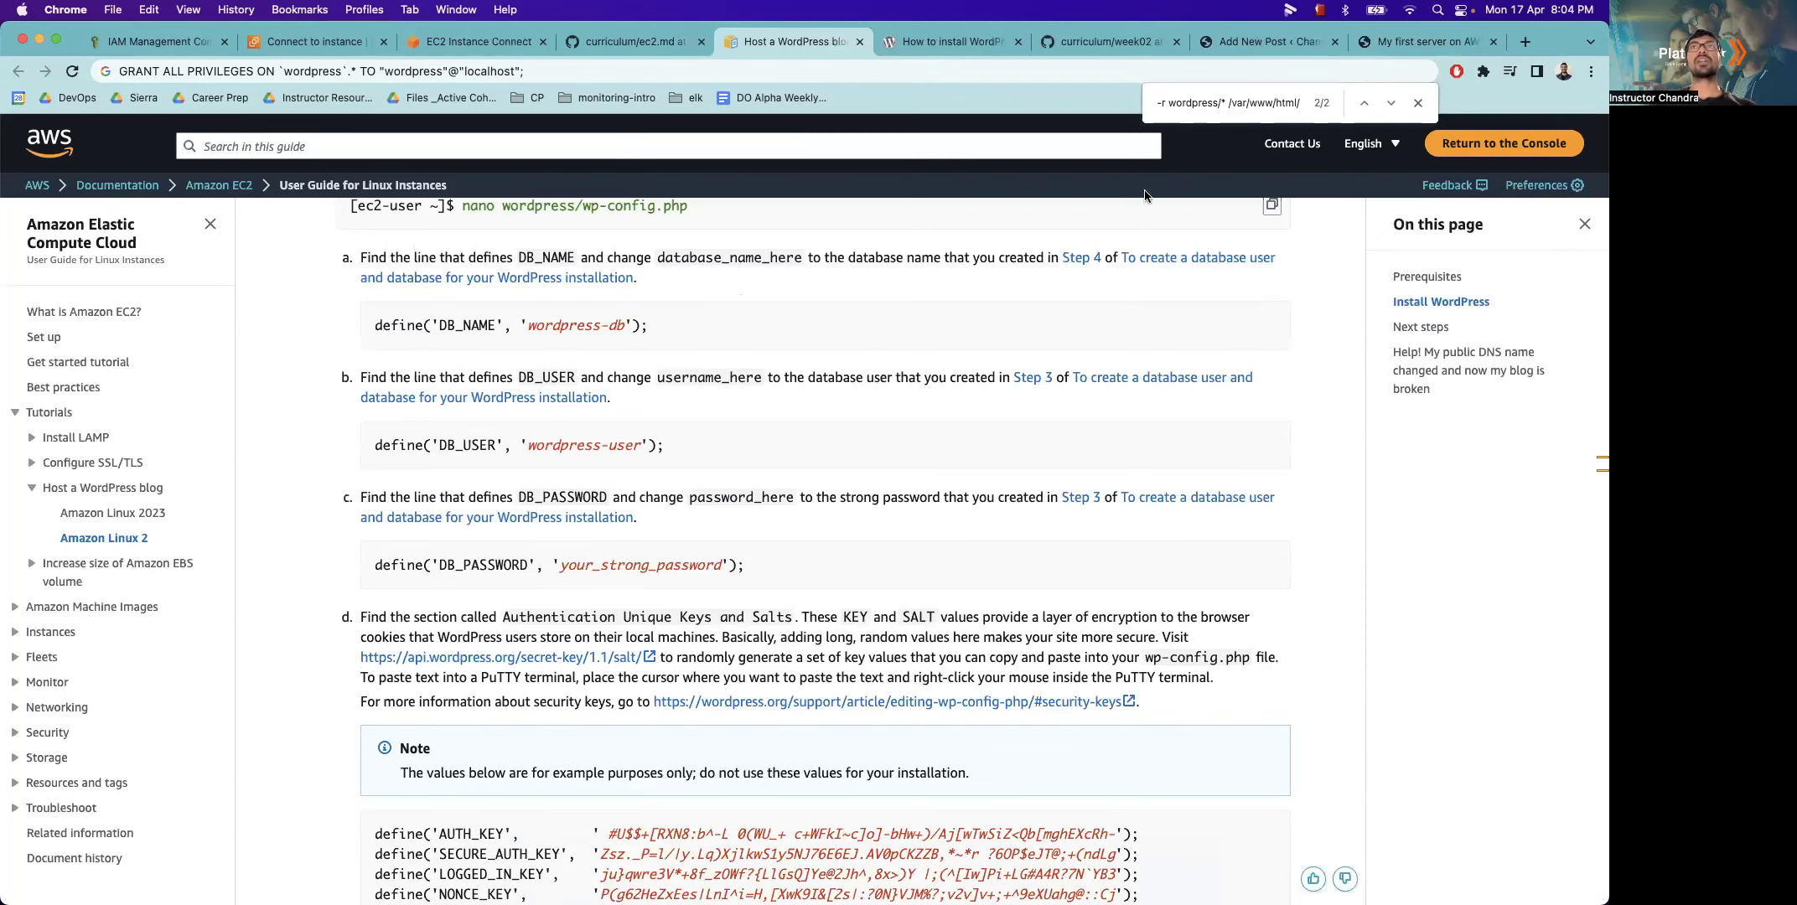
pyautogui.click(1060, 44)
pyautogui.hotkey('ctrl', 'Tab')
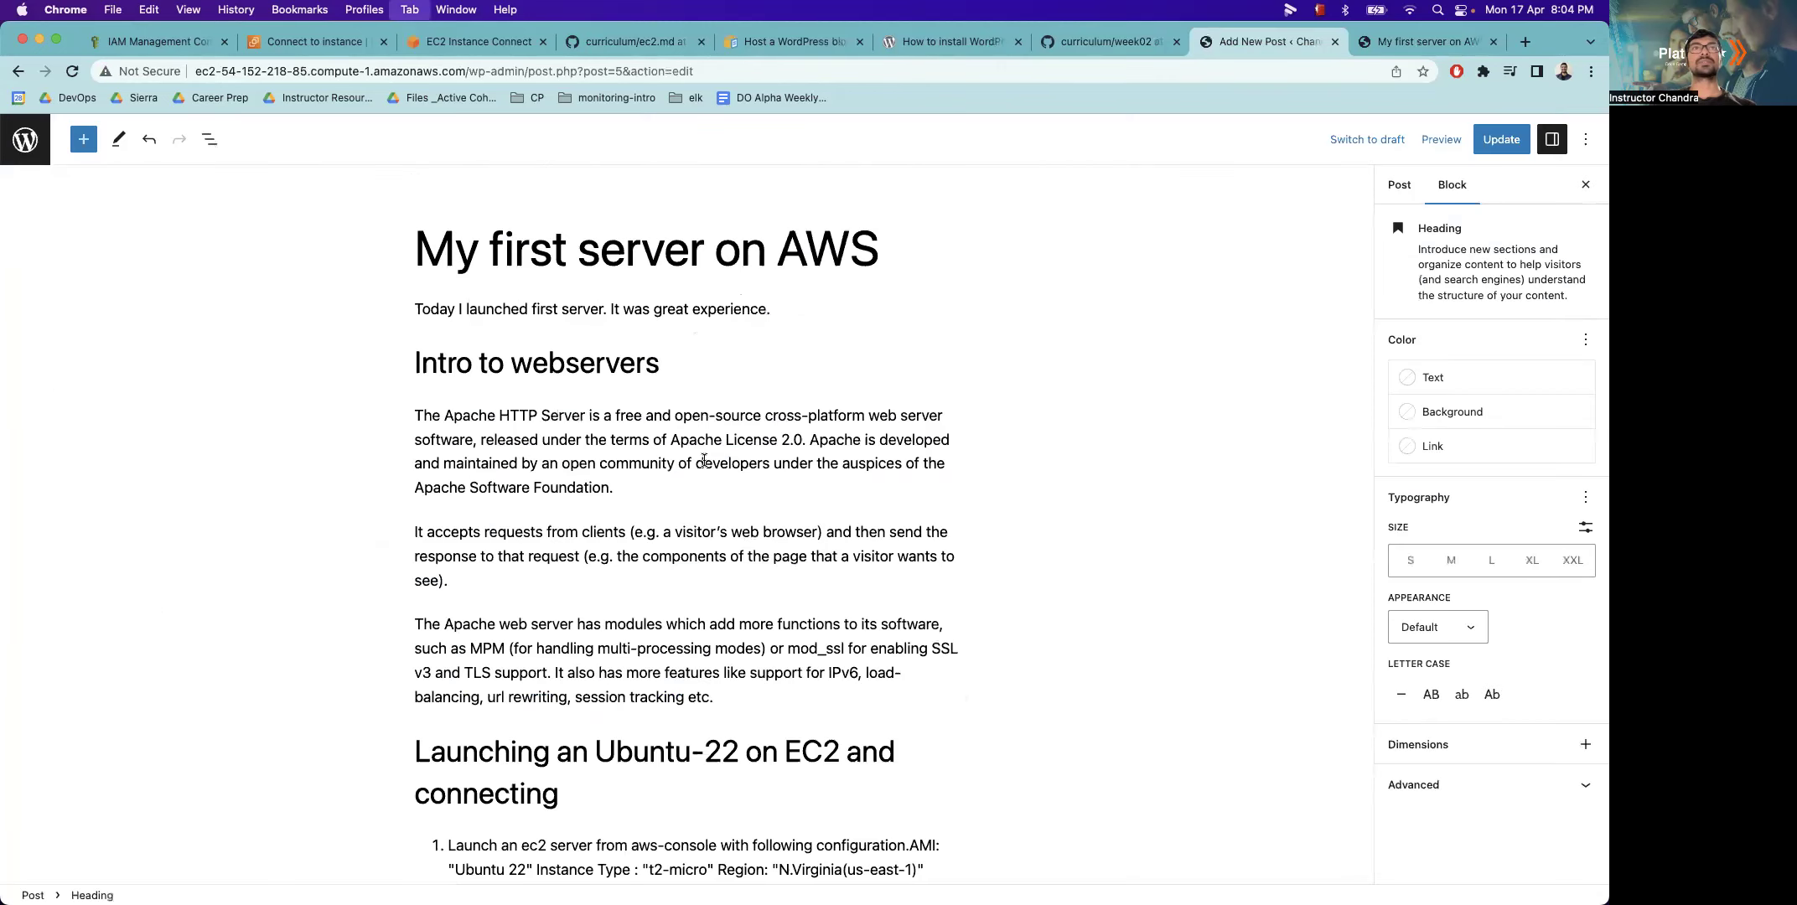
# Copy the image address of the Amazon EC2 diagram with Apache, PHP, MySQL, WordPress and Ubuntu from ec2.md
pyautogui.click(637, 41)
pyautogui.scroll(-10, 617, 518)
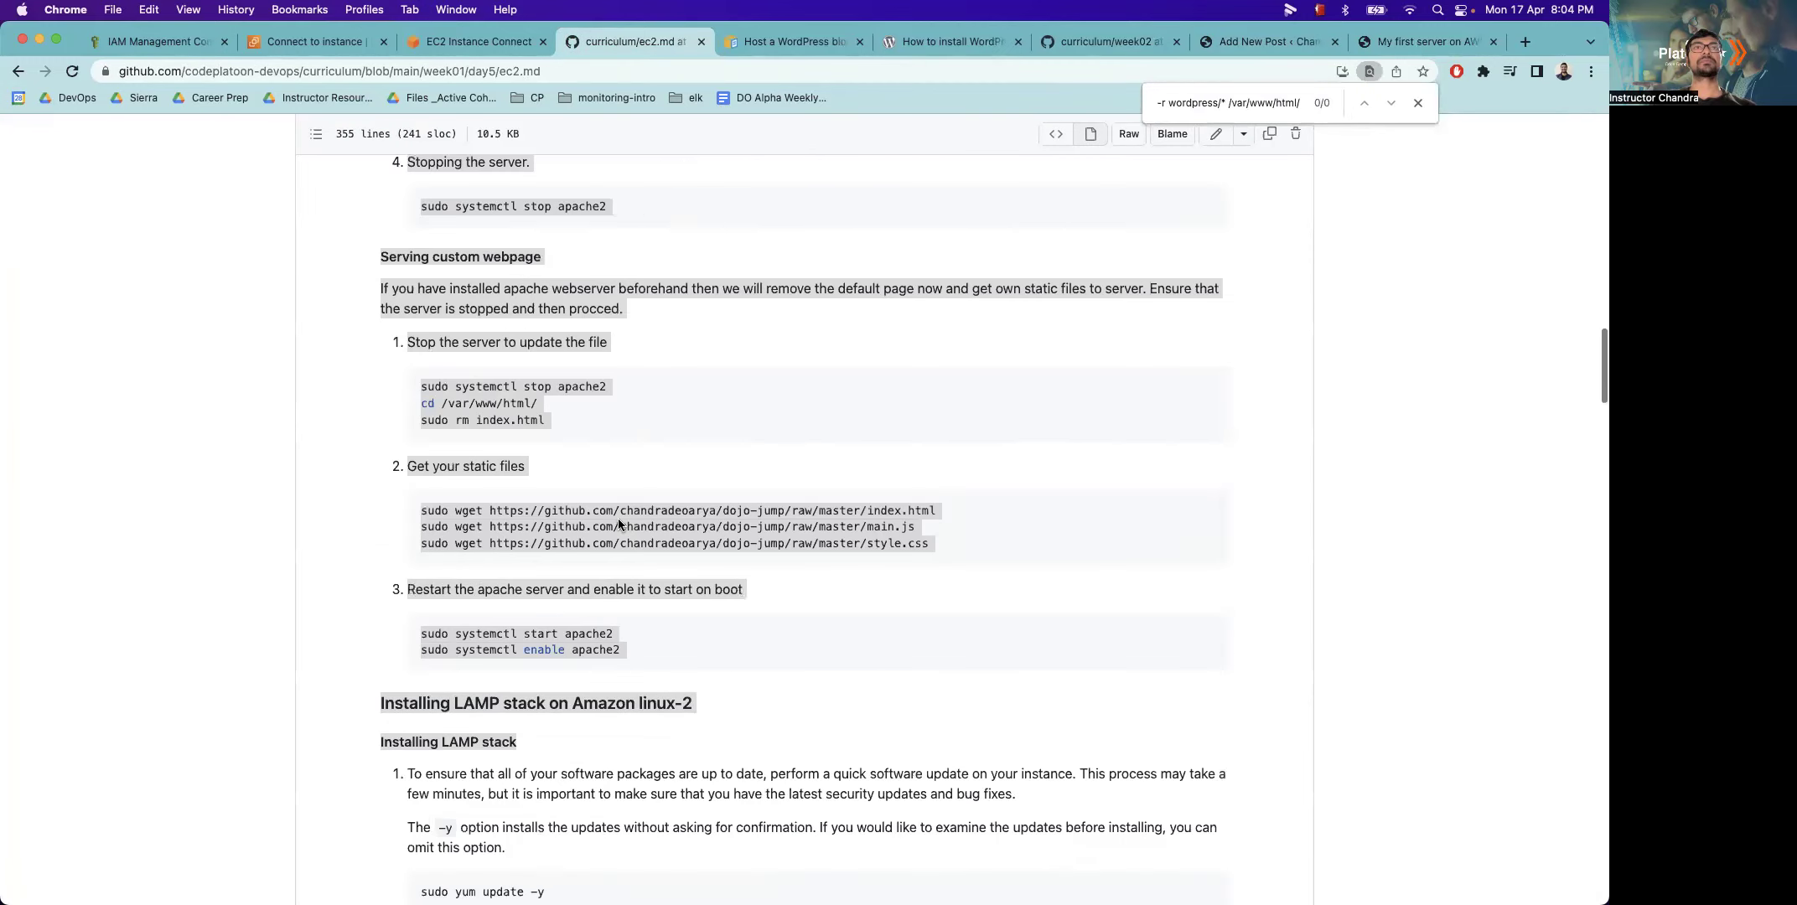
pyautogui.scroll(-10, 618, 518)
pyautogui.scroll(-5, 618, 518)
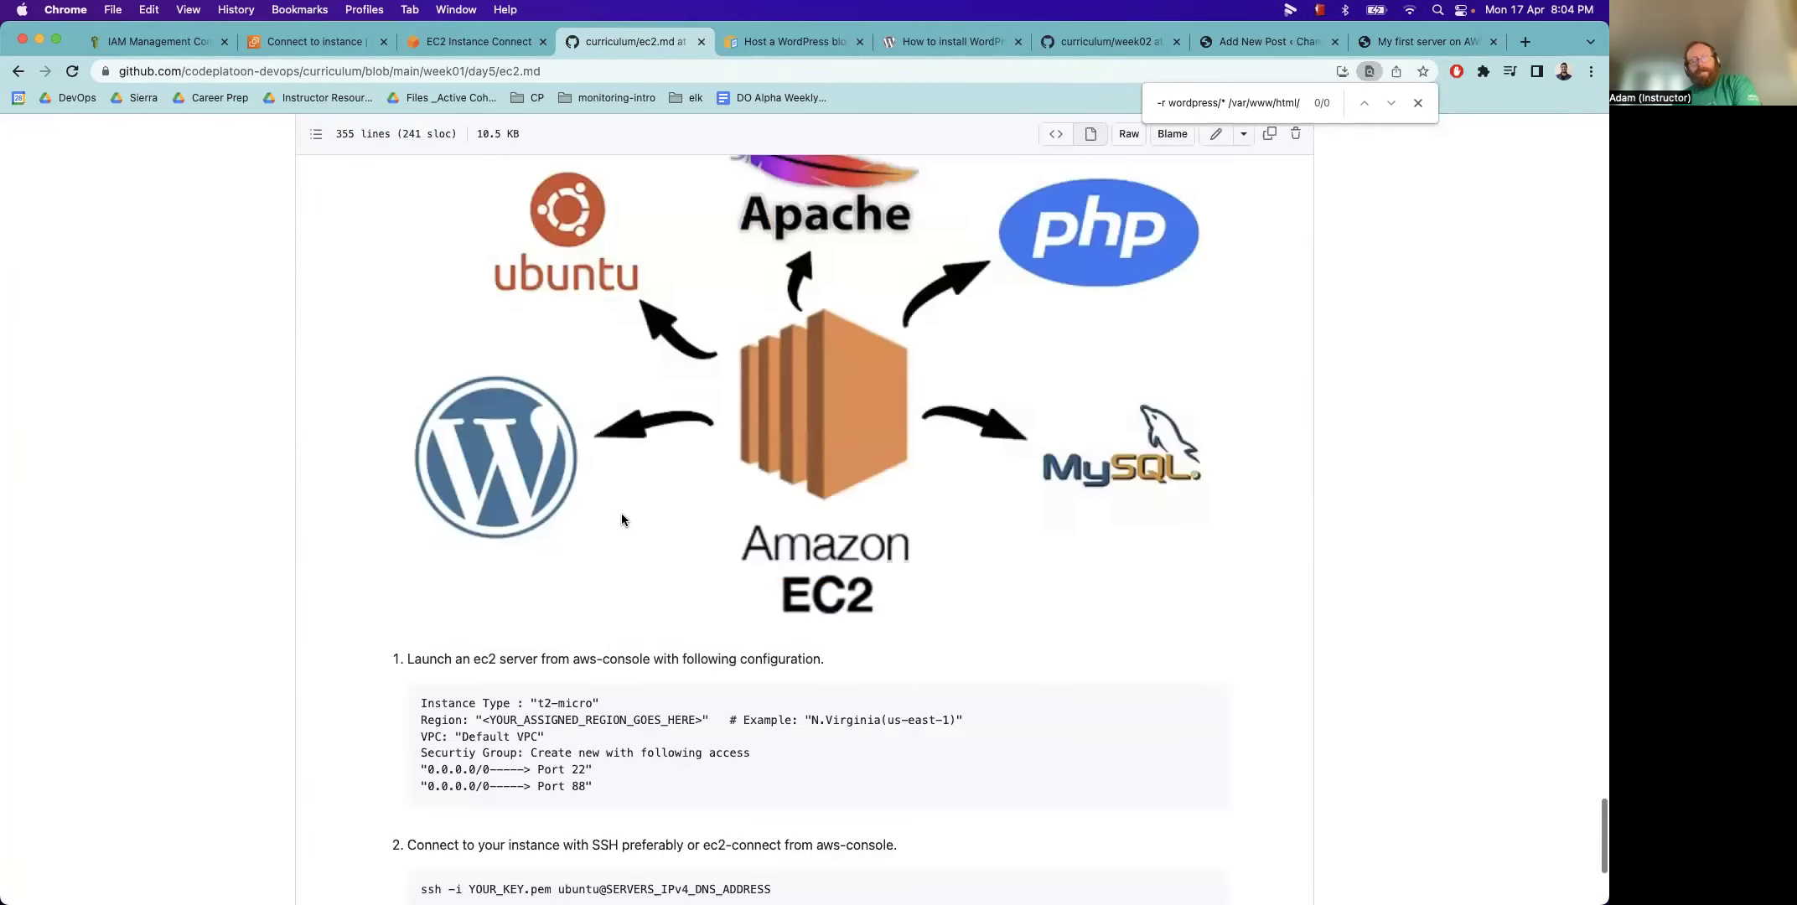
pyautogui.rightClick(814, 391)
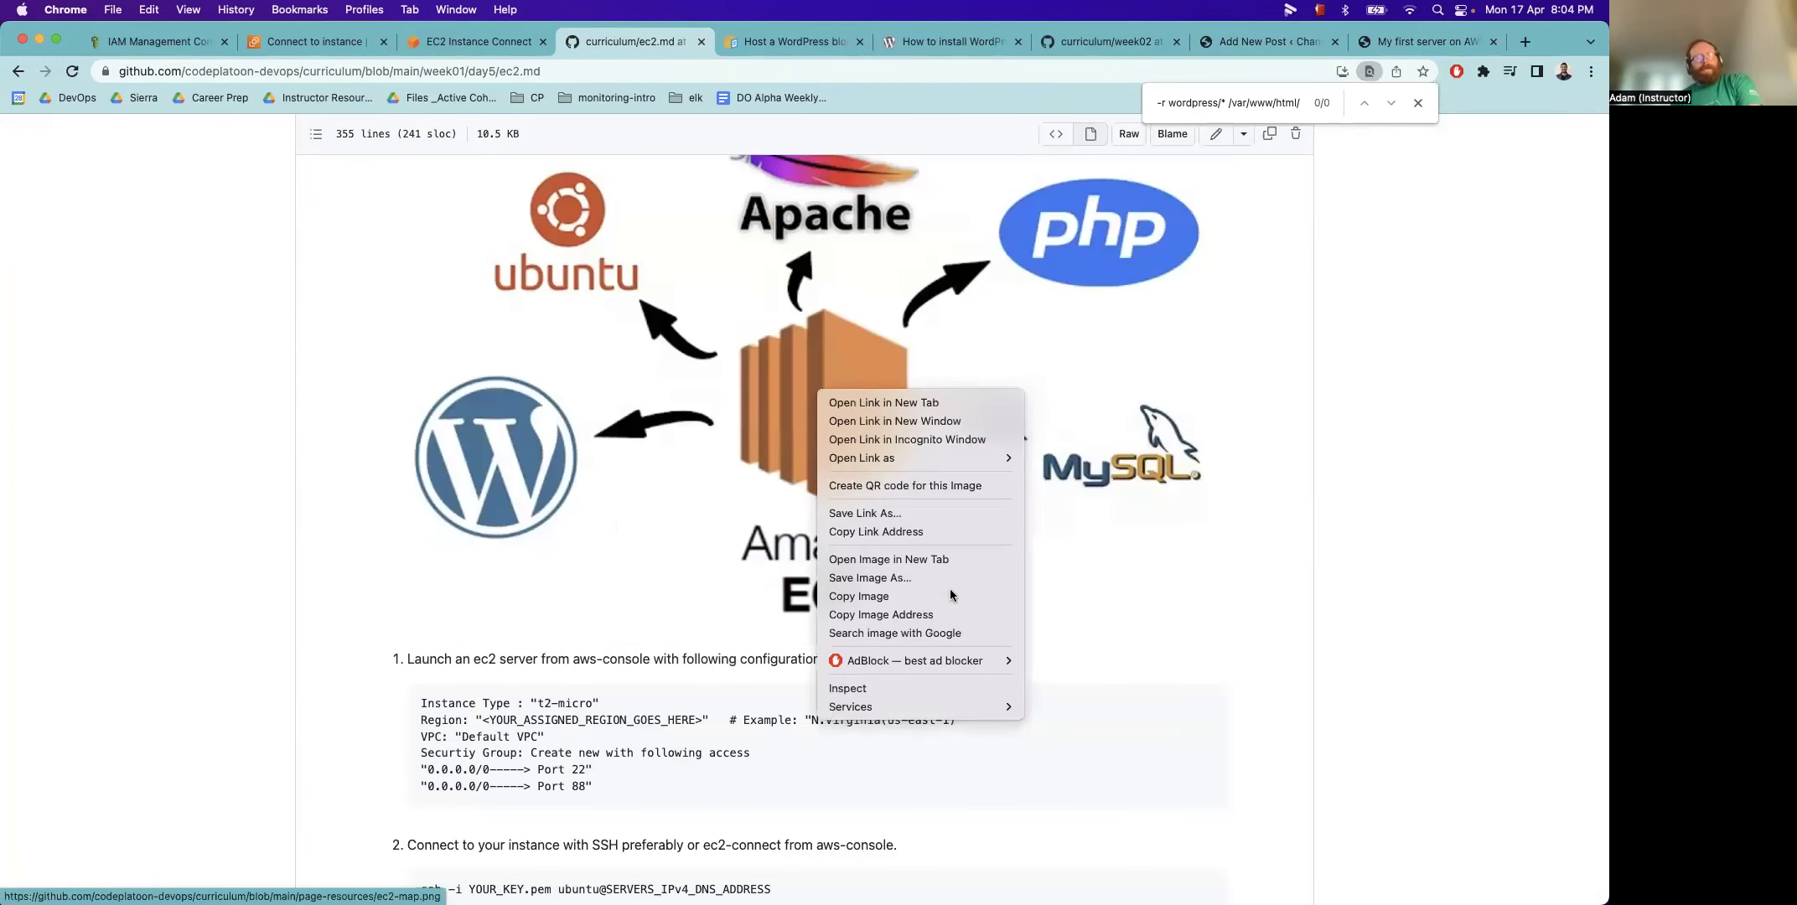
pyautogui.click(913, 614)
# Try to embed the diagram from its copied image address below the post's Installing LAMP stack heading
pyautogui.press('super+8')
pyautogui.scroll(-3, 1035, 507)
pyautogui.scroll(-14, 1034, 507)
pyautogui.click(623, 718)
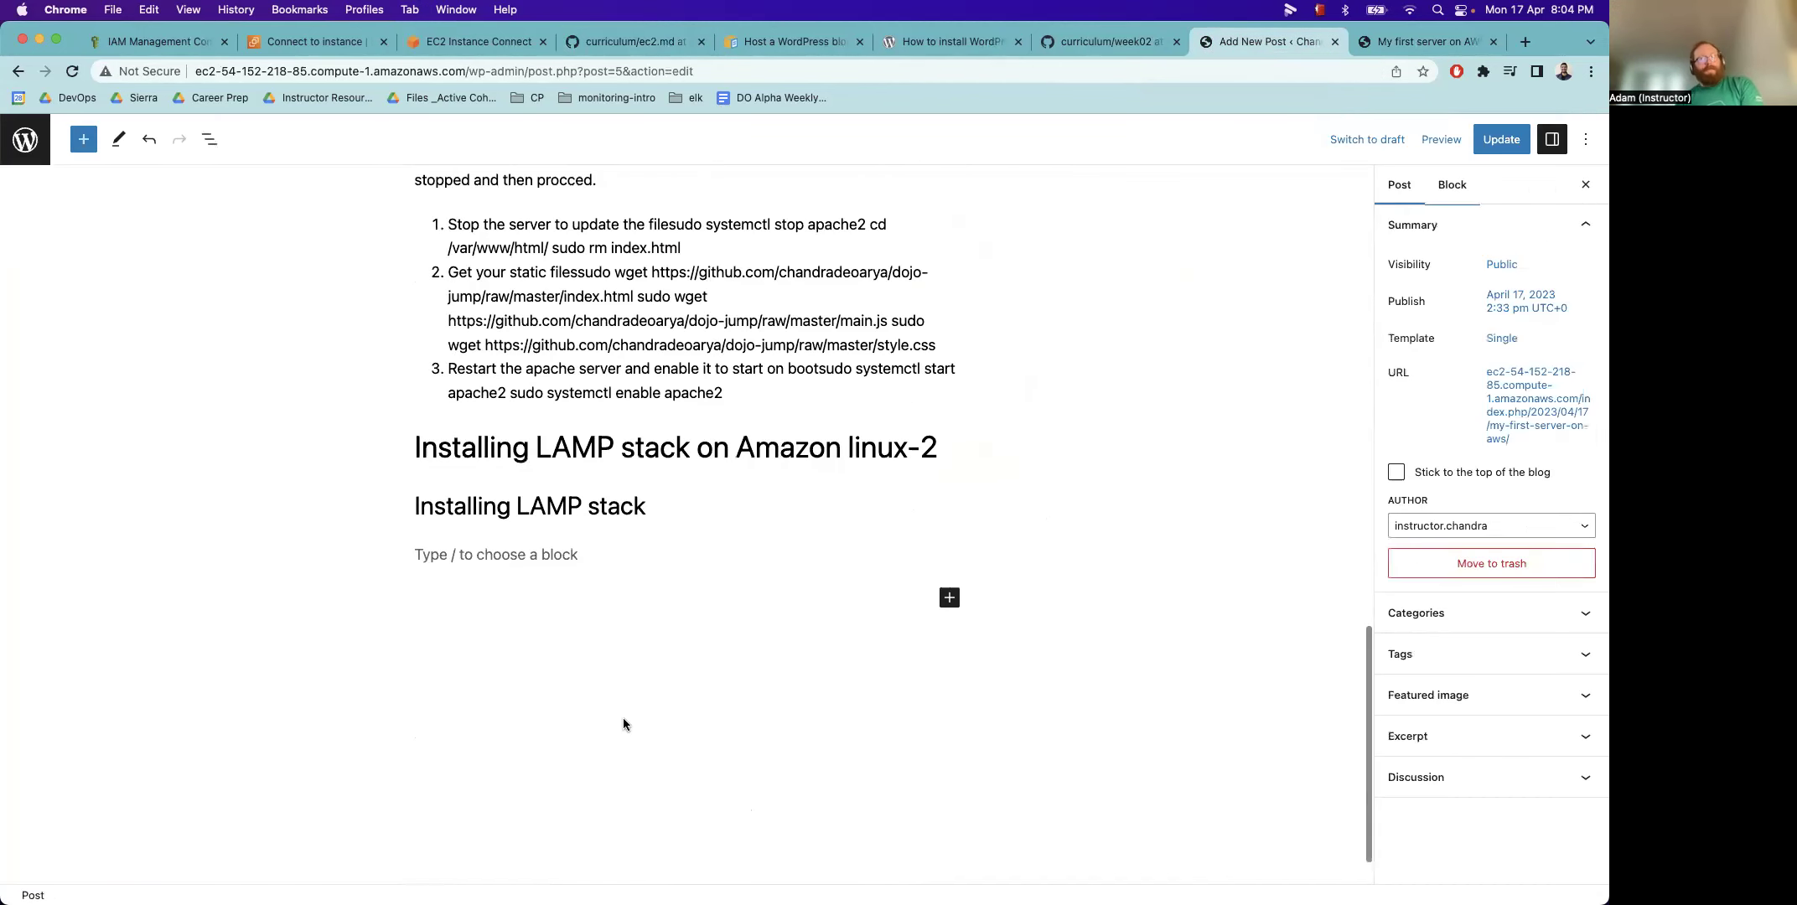
pyautogui.click(462, 557)
pyautogui.press('super+v')
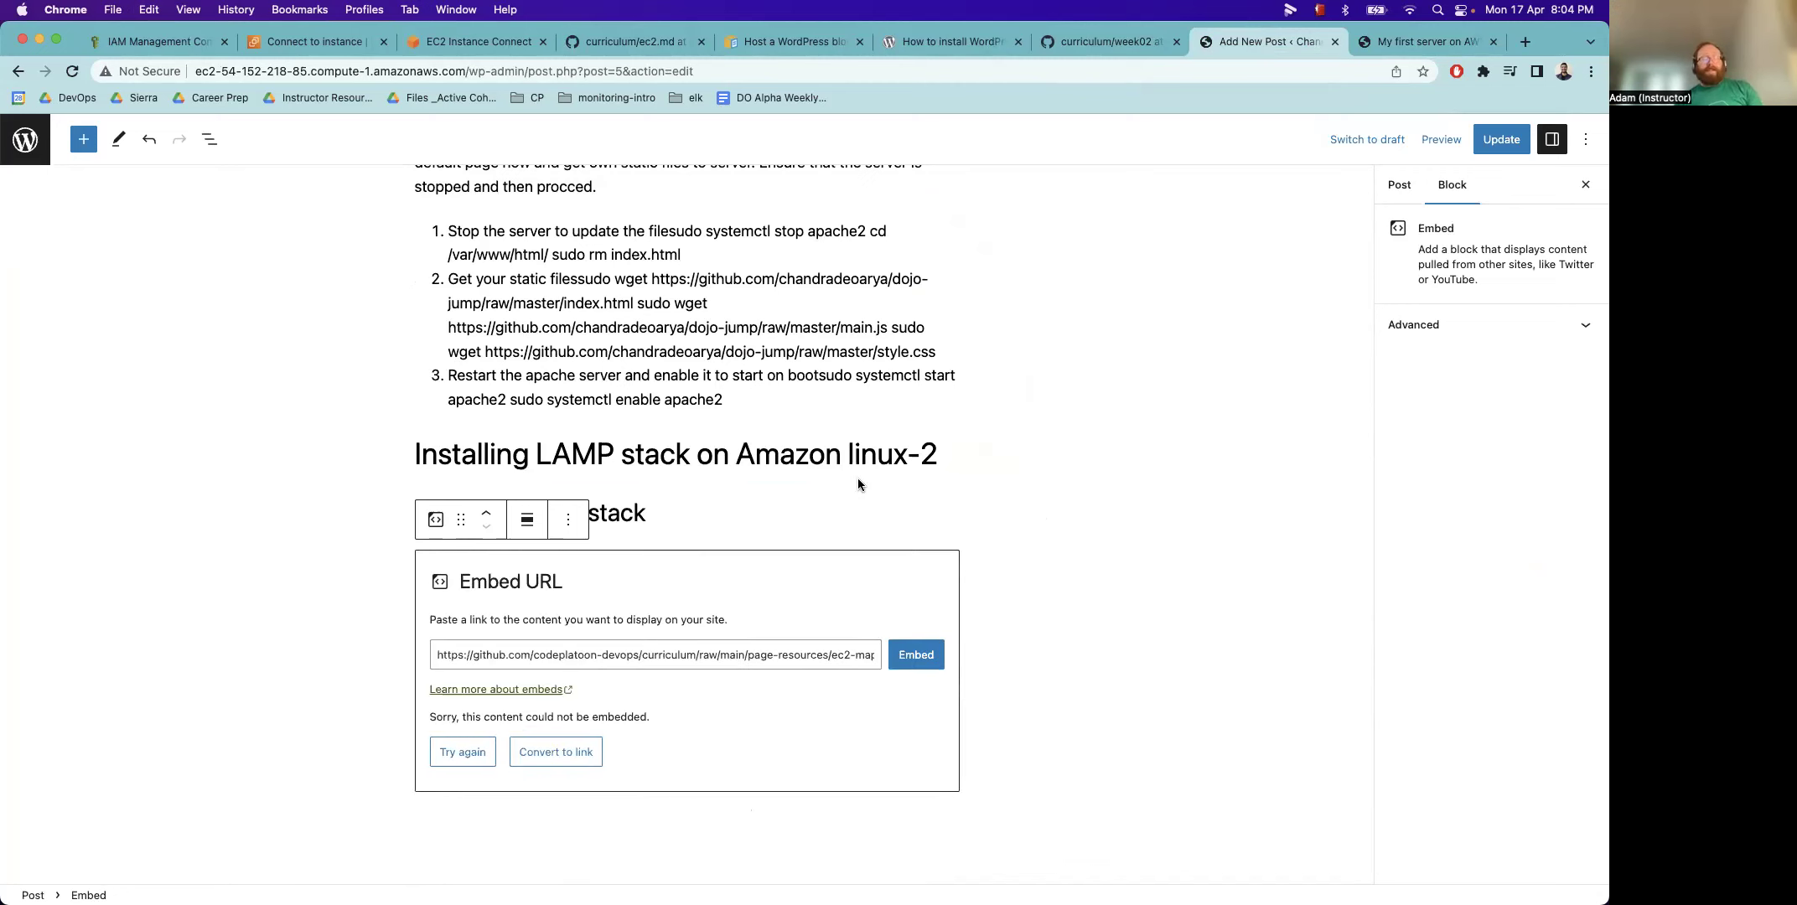
pyautogui.scroll(-3, 858, 479)
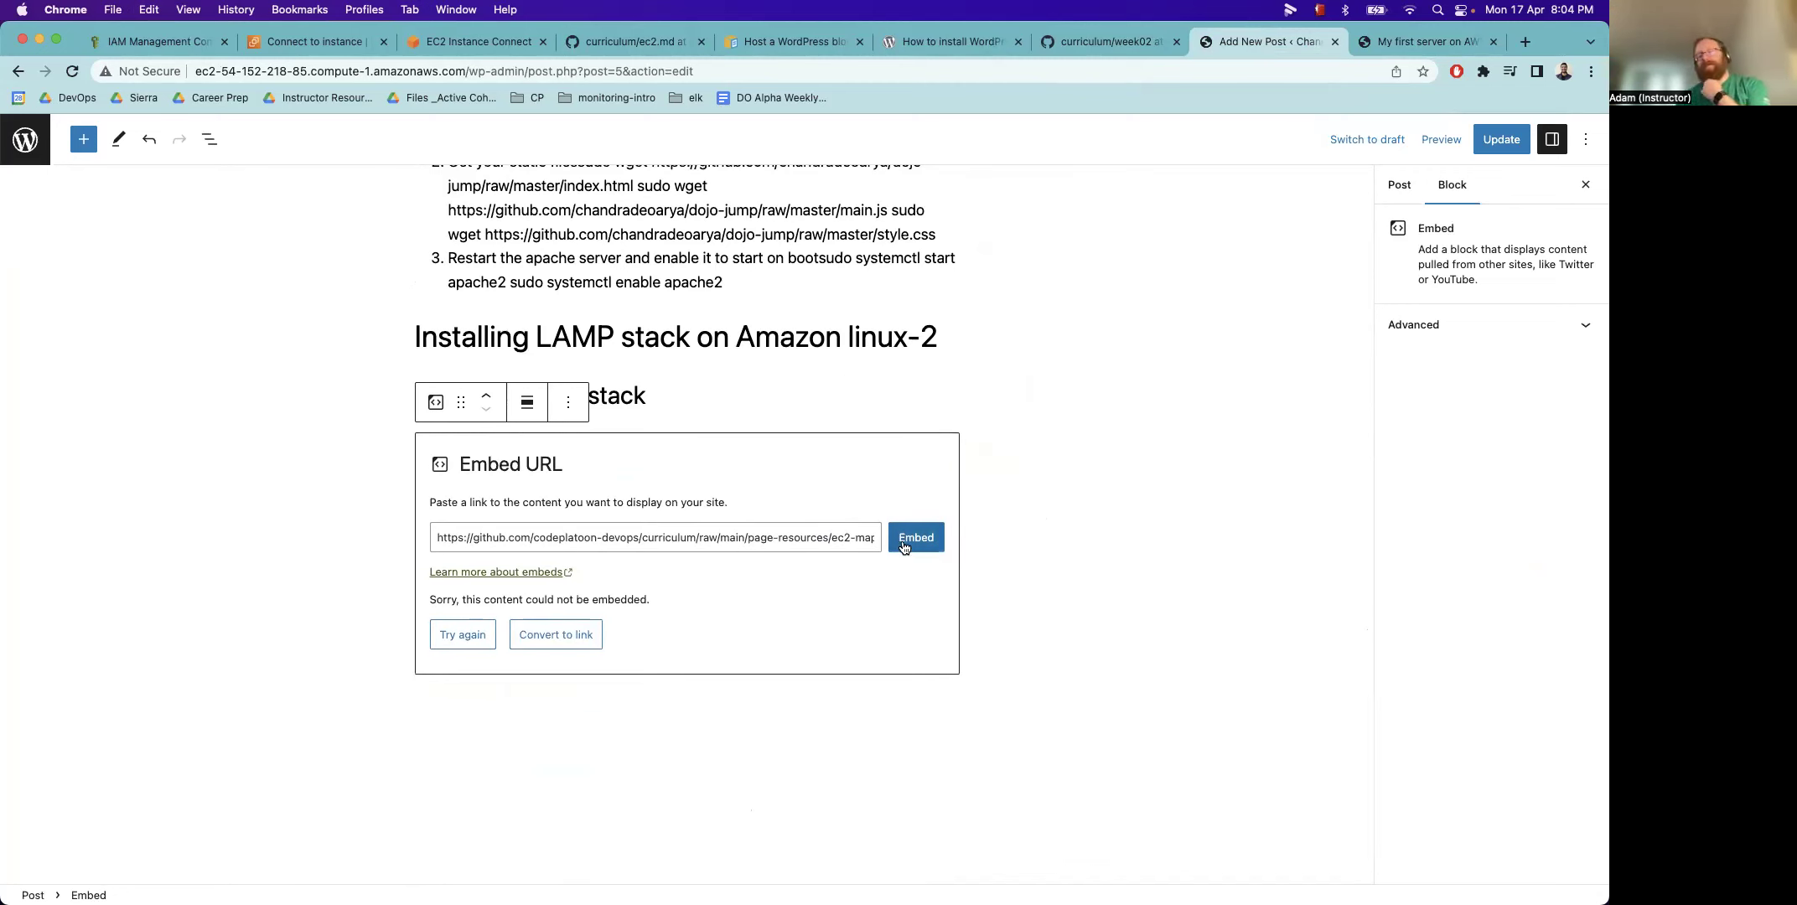
pyautogui.click(754, 374)
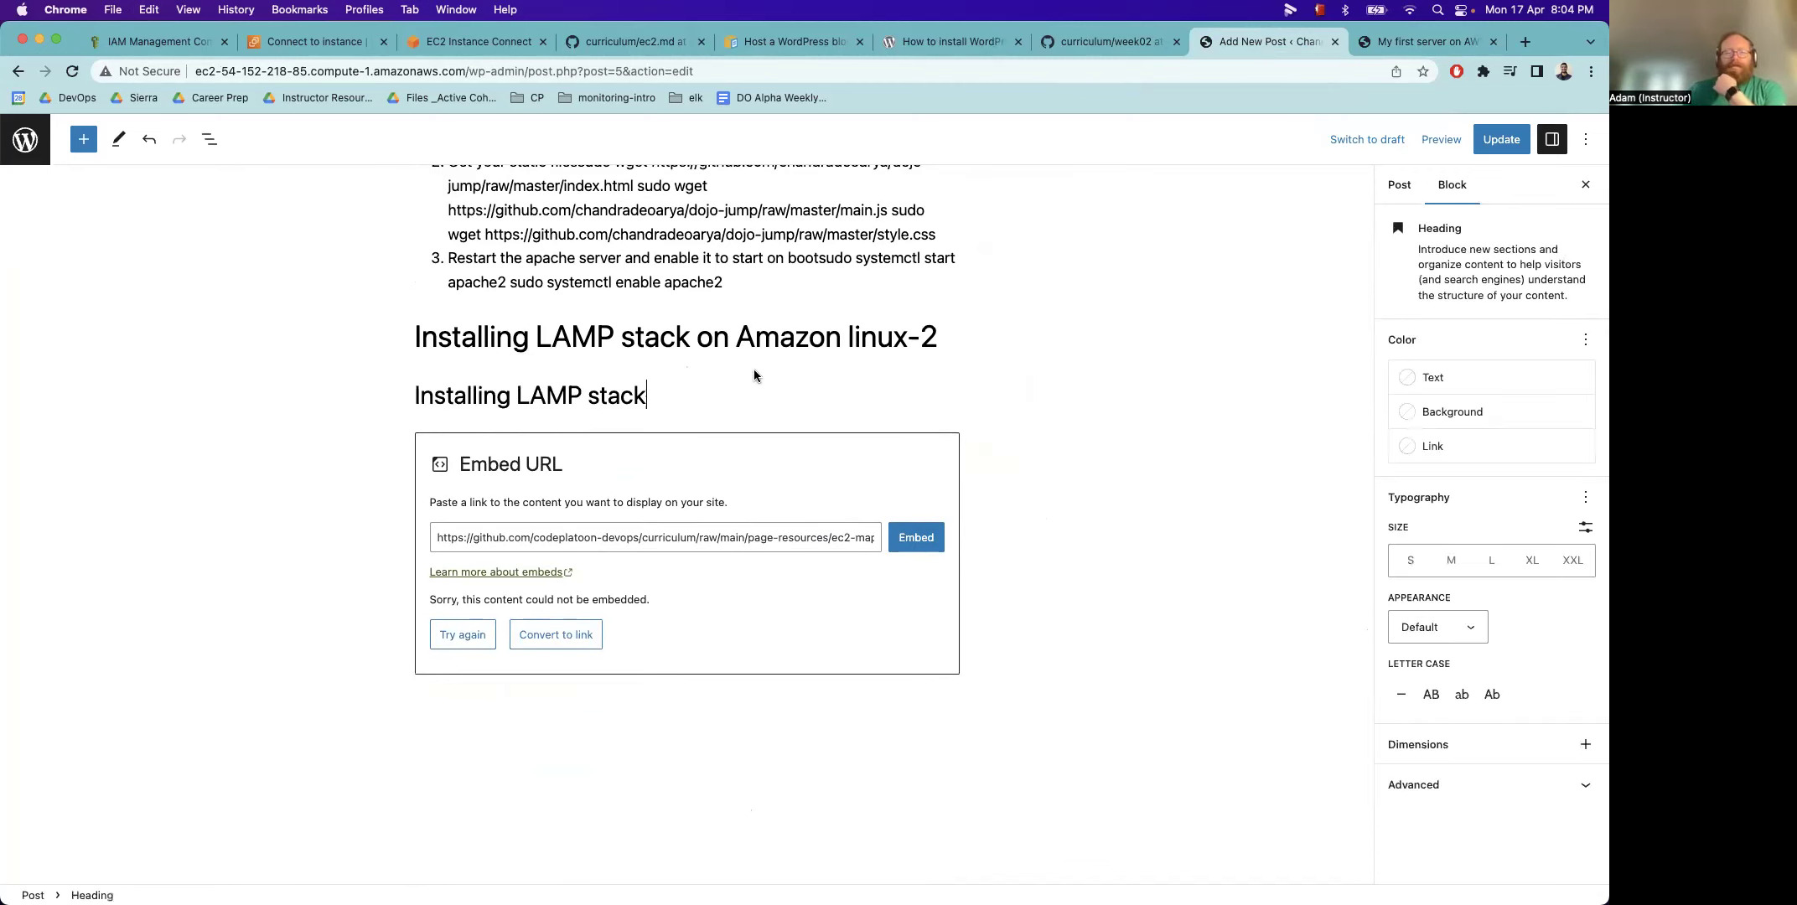
pyautogui.click(805, 751)
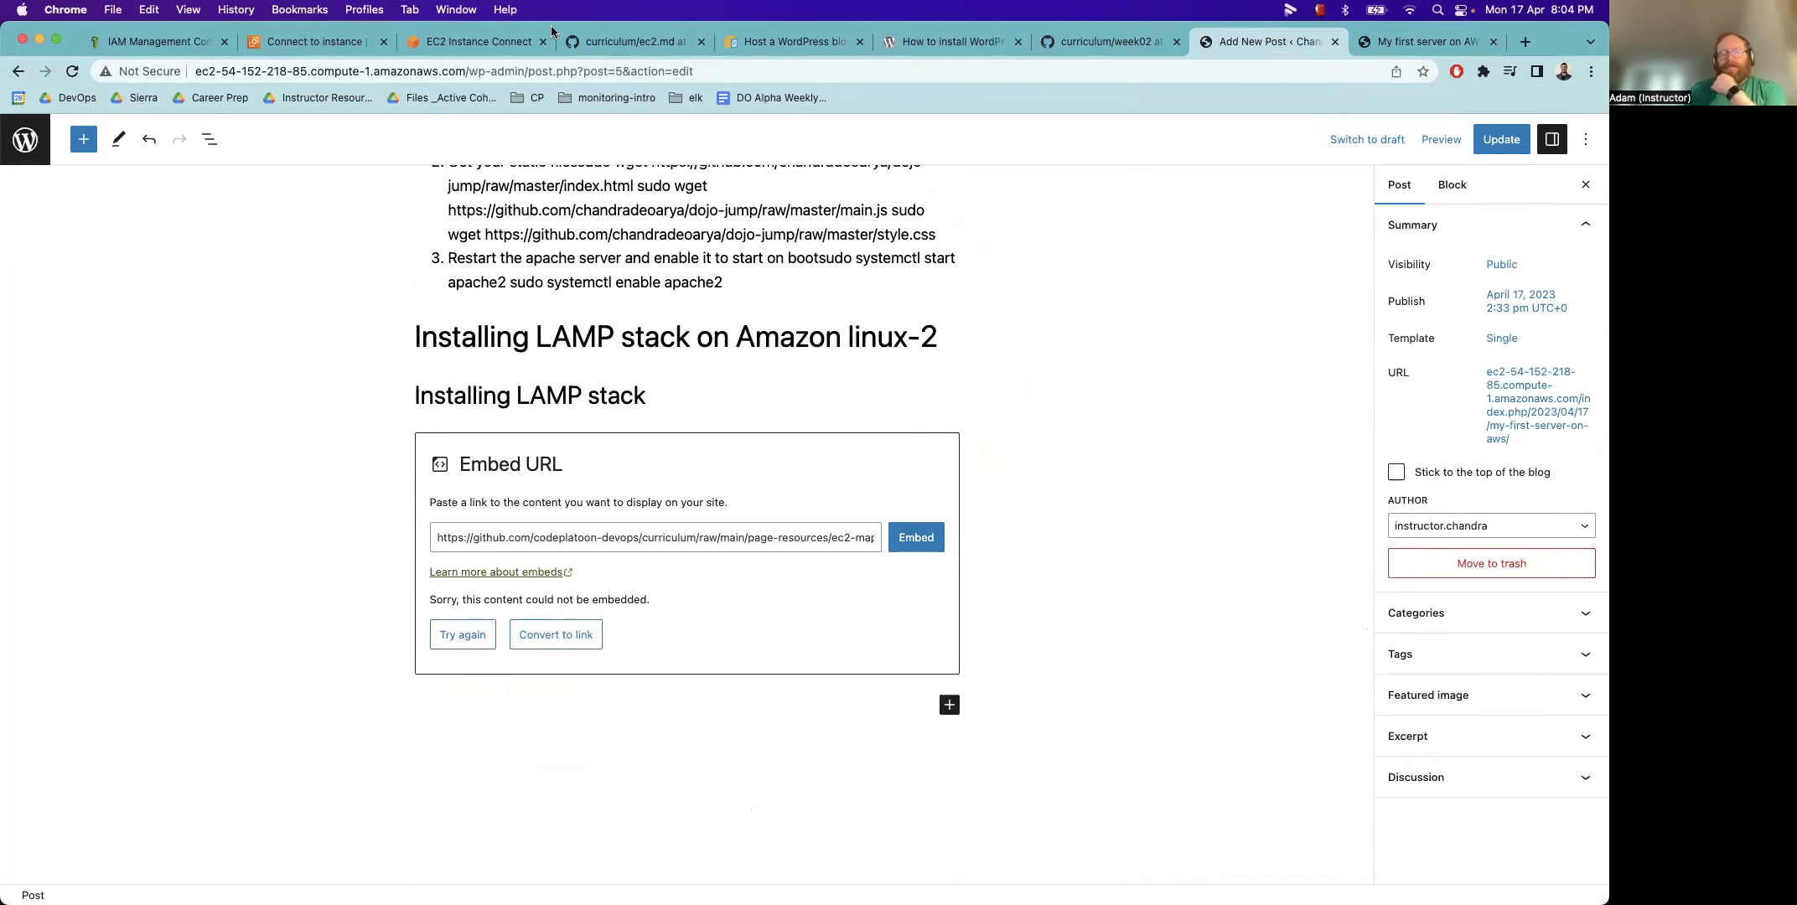
# Copy the Amazon EC2 diagram in ec2.md as an image and return to the post editor
pyautogui.click(469, 41)
pyautogui.hotkey('ctrl', 'shift', 'Tab')
pyautogui.hotkey('ctrl', 'Tab')
pyautogui.hotkey('ctrl', 'Tab')
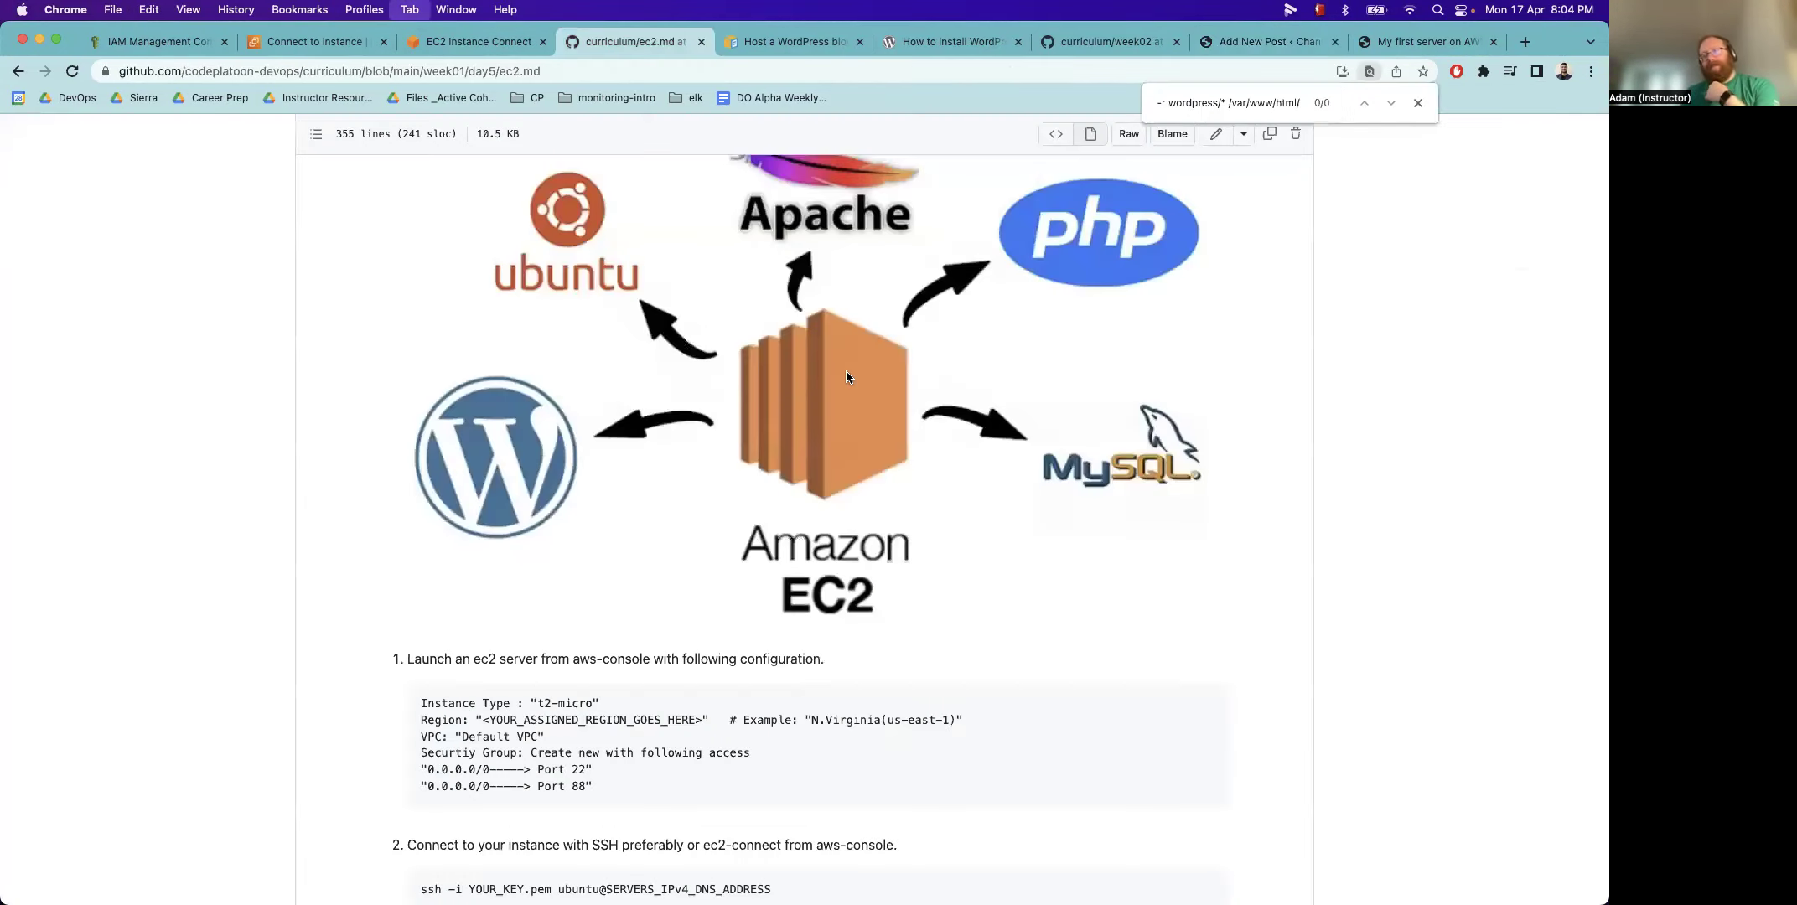
pyautogui.rightClick(809, 388)
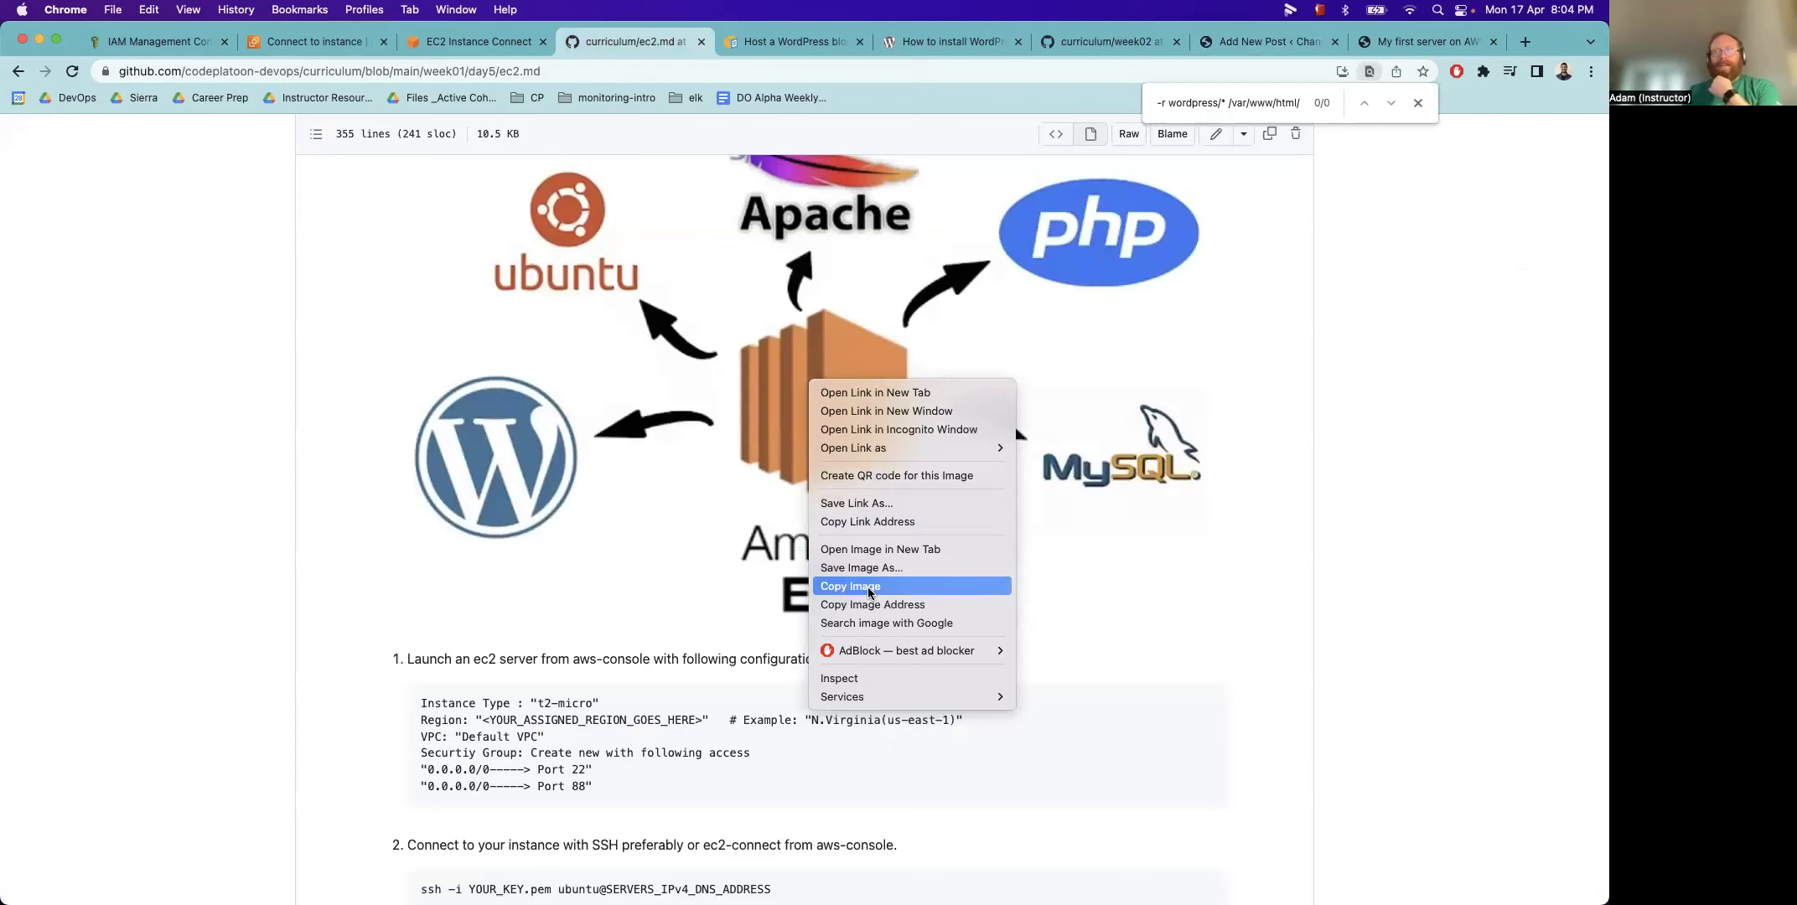
pyautogui.click(912, 523)
pyautogui.press('super+9')
pyautogui.hotkey('ctrl', 'shift', 'Tab')
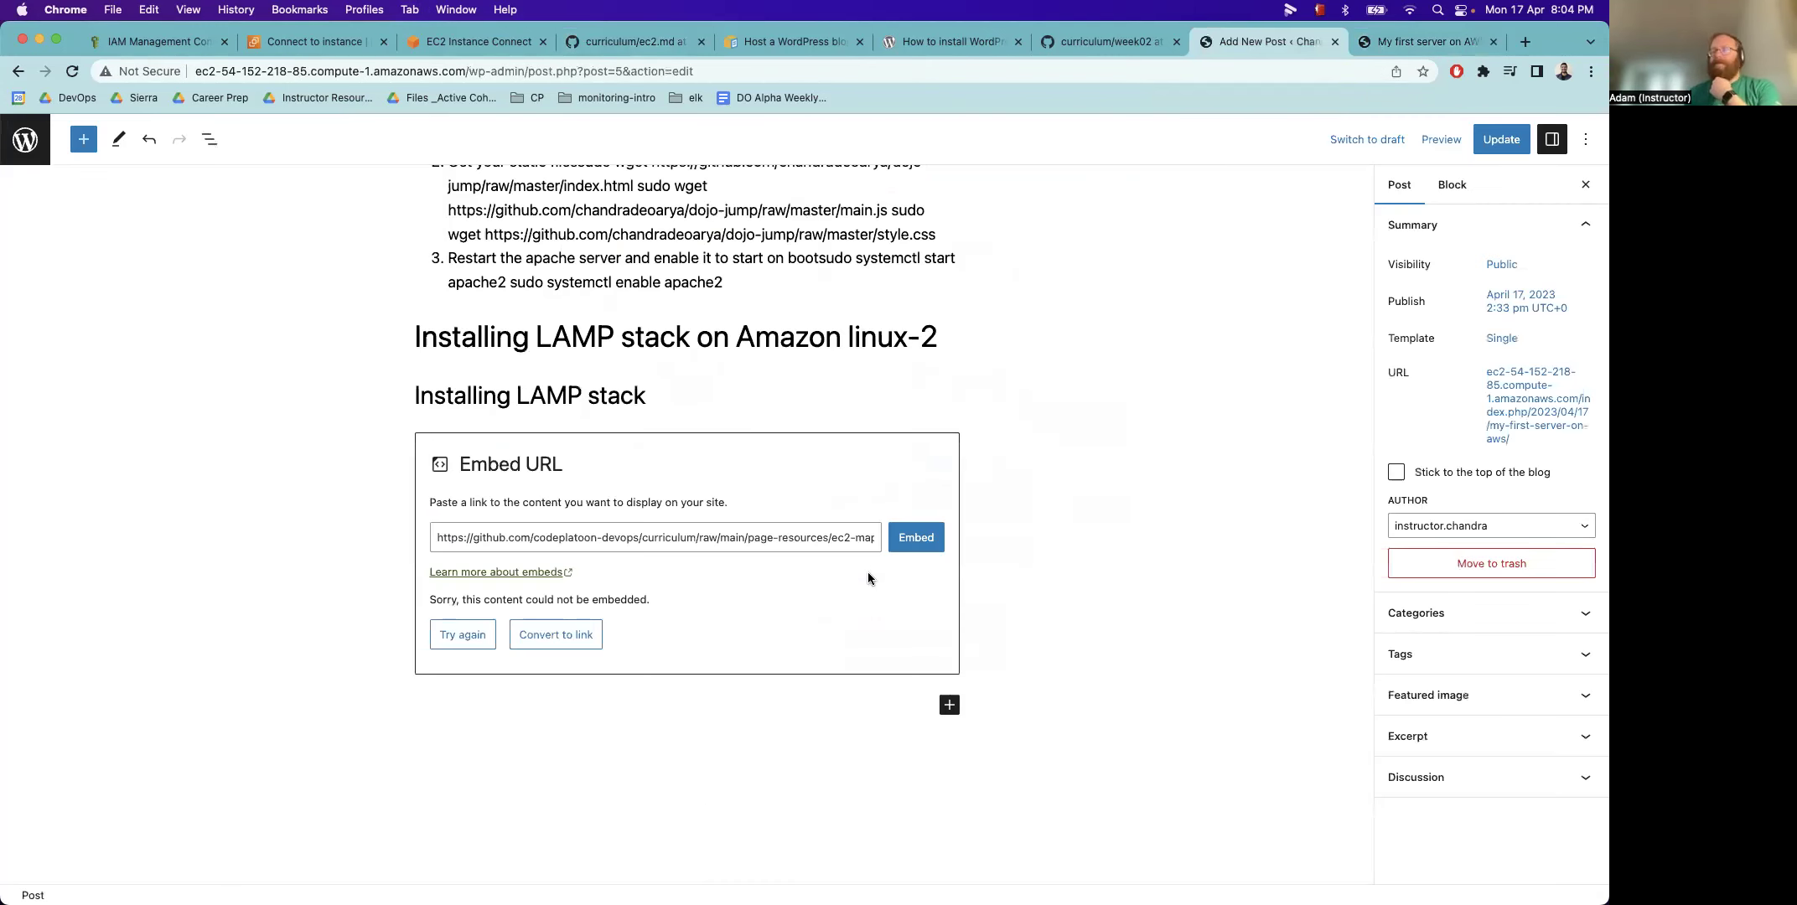
# Remove the Embed URL block below the Installing LAMP stack heading
pyautogui.click(558, 464)
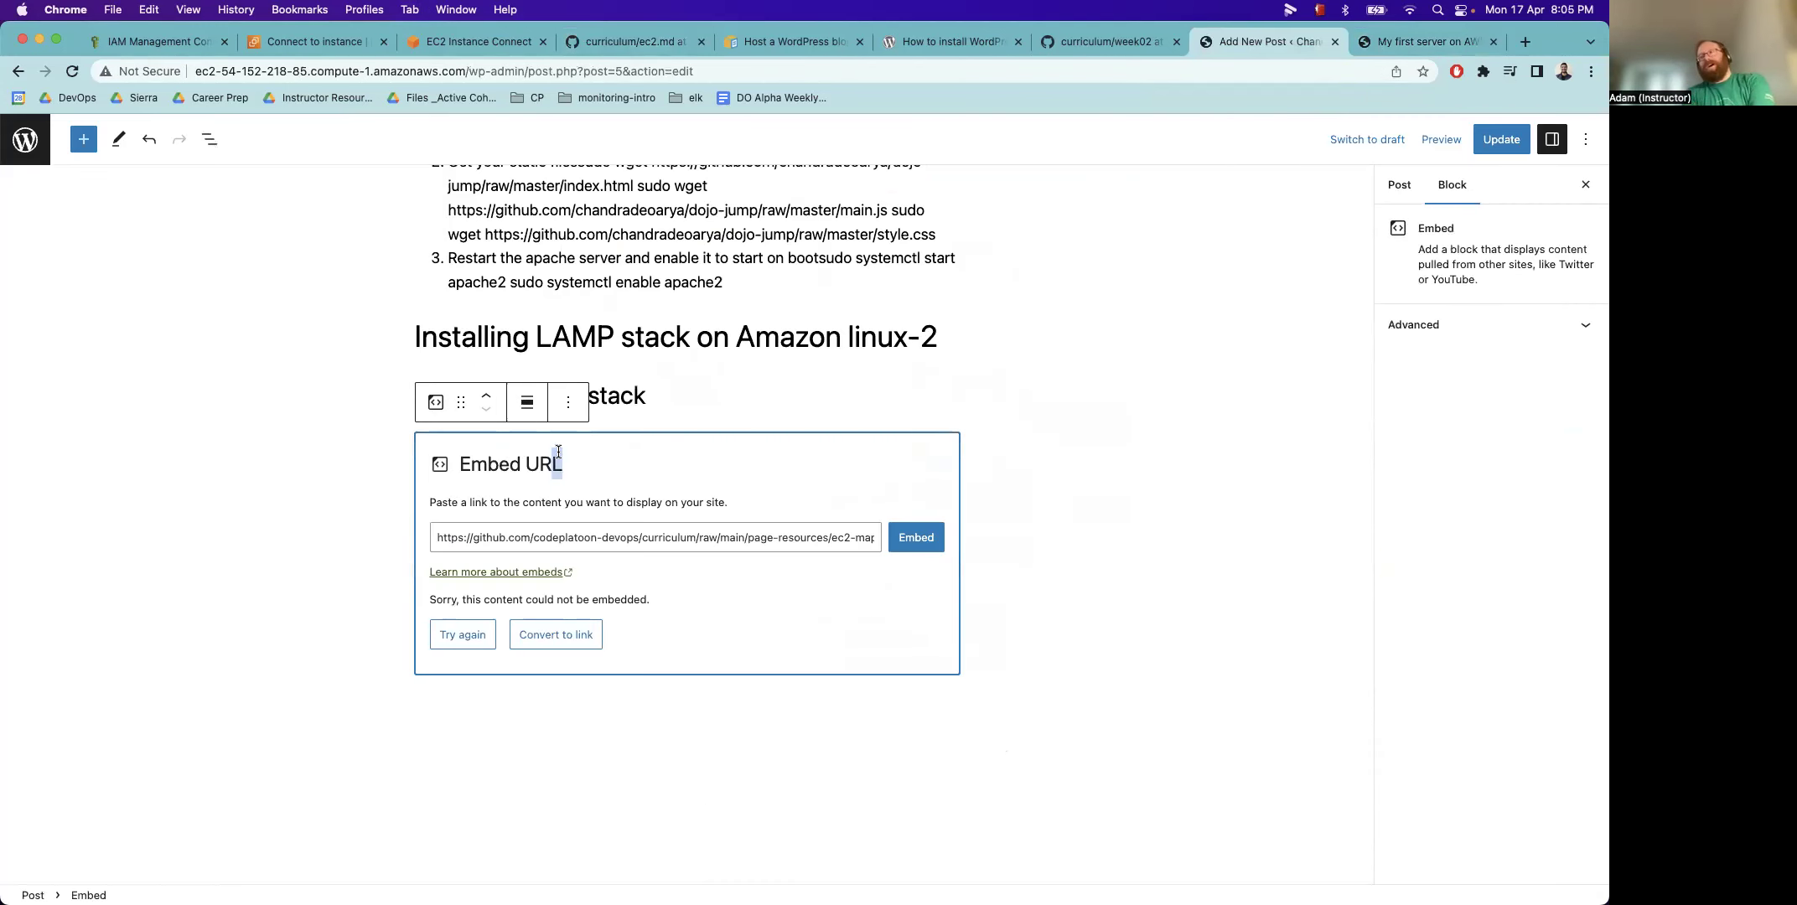
pyautogui.click(570, 403)
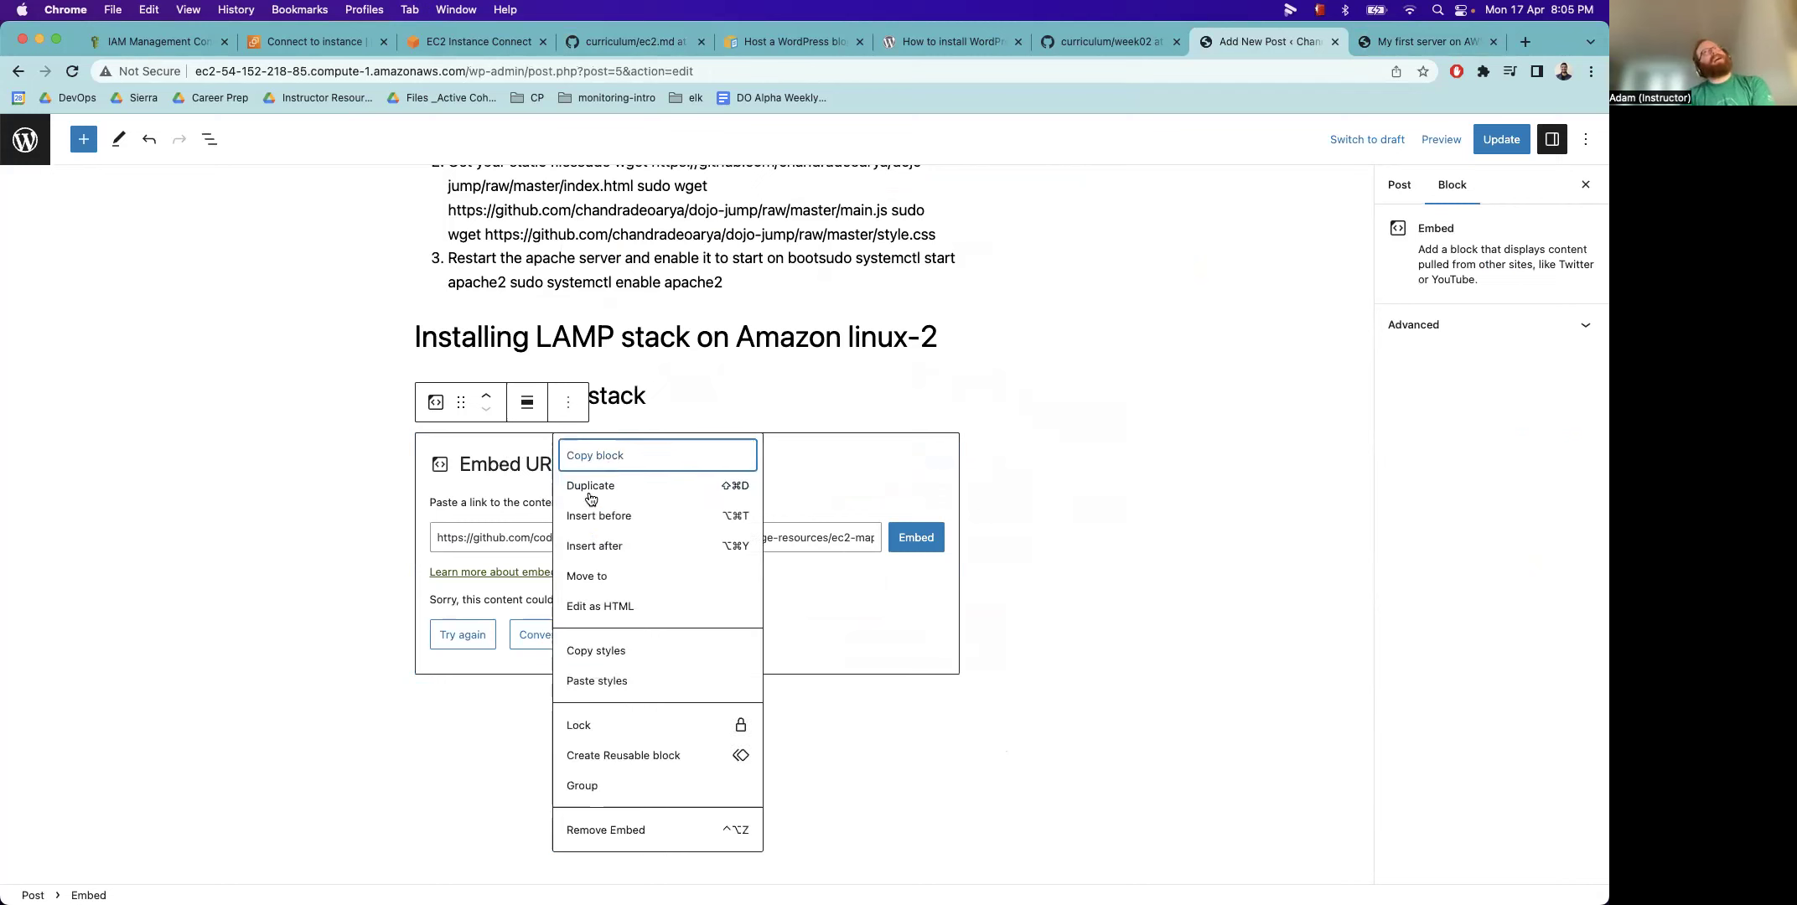
pyautogui.click(608, 826)
pyautogui.click(691, 617)
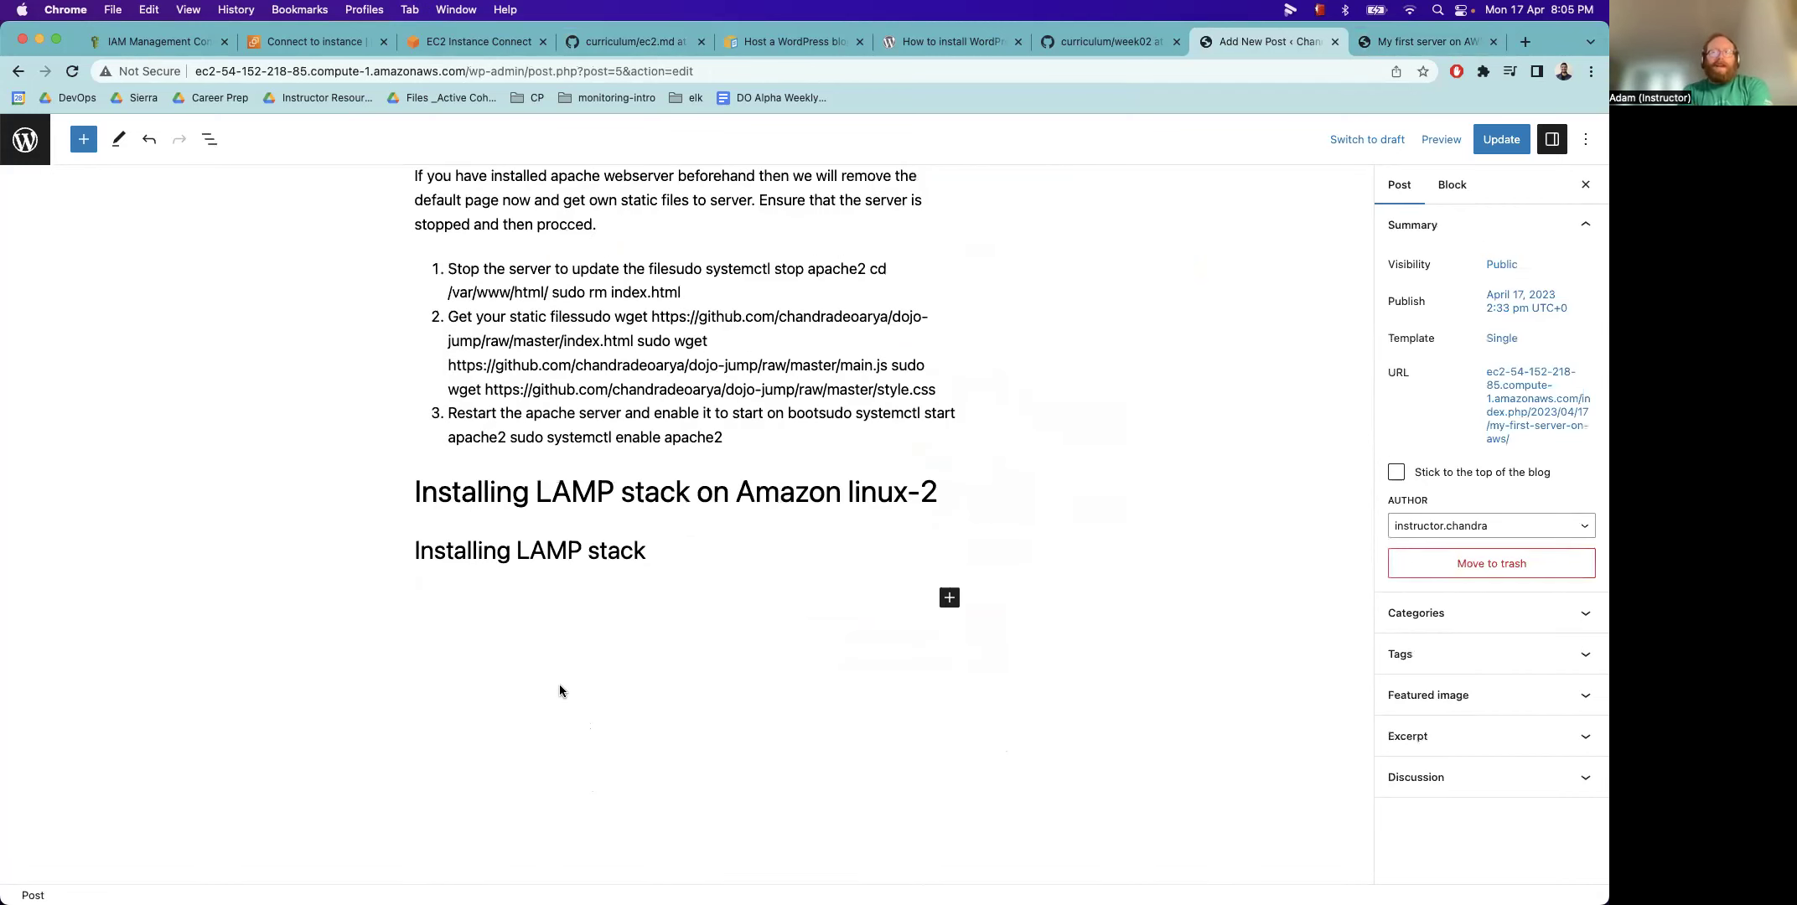
# Paste the copied diagram image between the static files list and the Installing LAMP stack on Amazon linux-2 heading
pyautogui.scroll(-1, 497, 821)
pyautogui.click(751, 387)
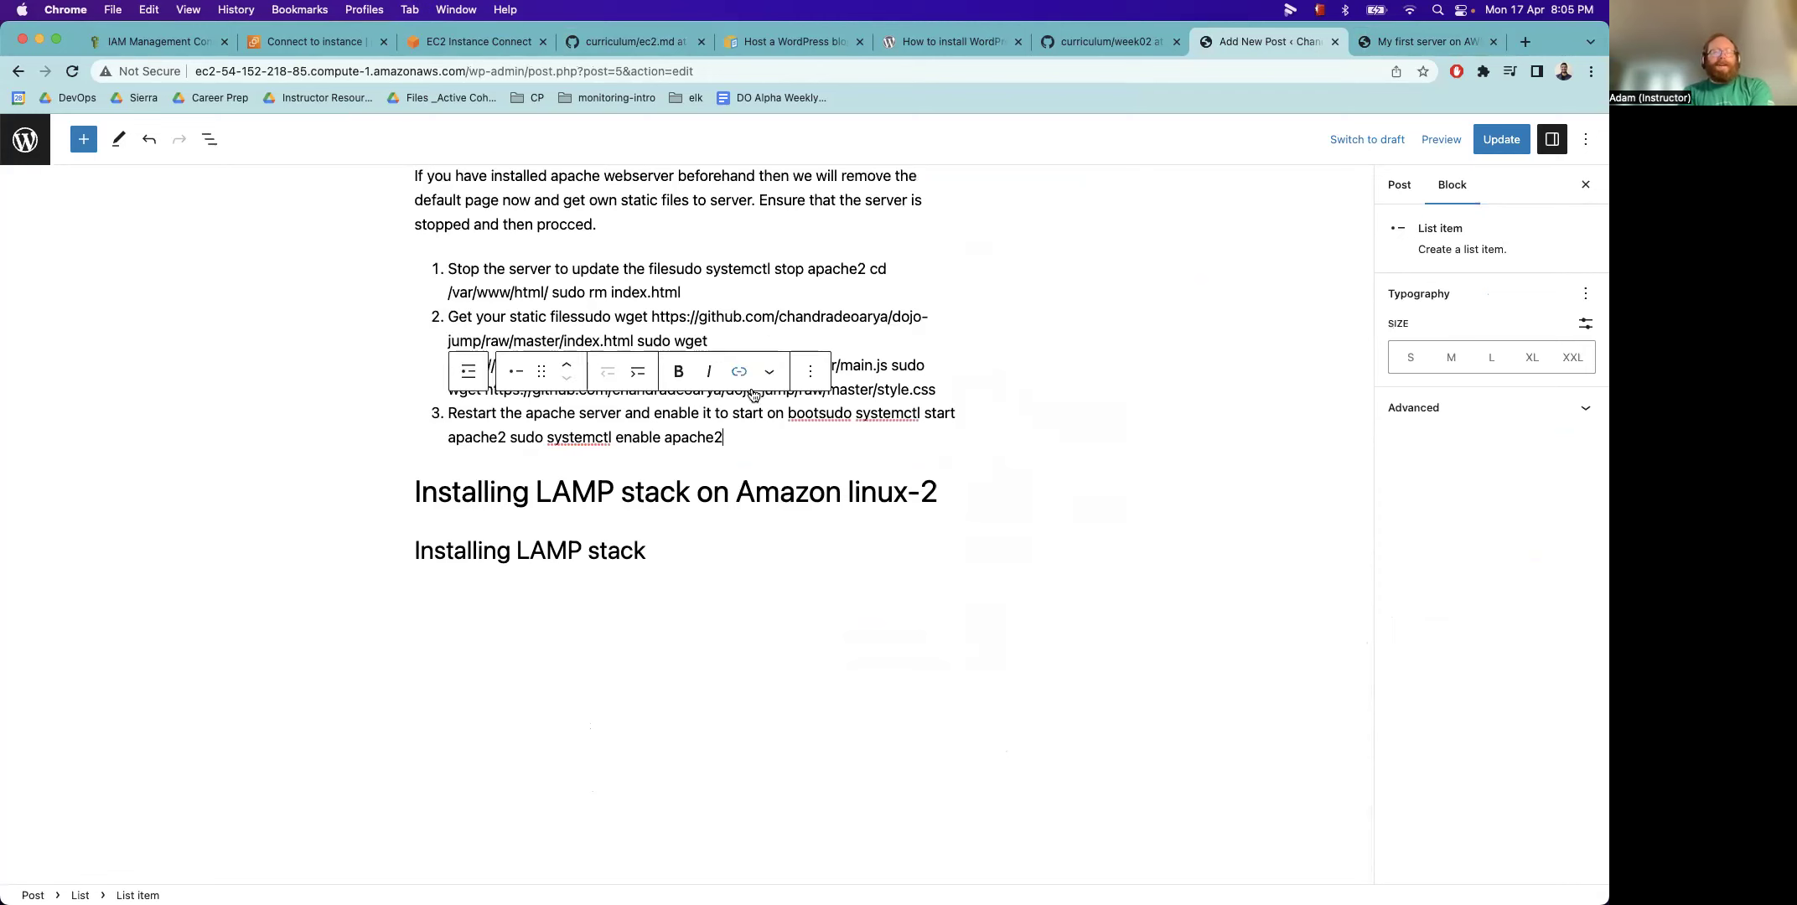
pyautogui.press('Return')
pyautogui.press('Return')
pyautogui.hotkey('ctrl', 'v')
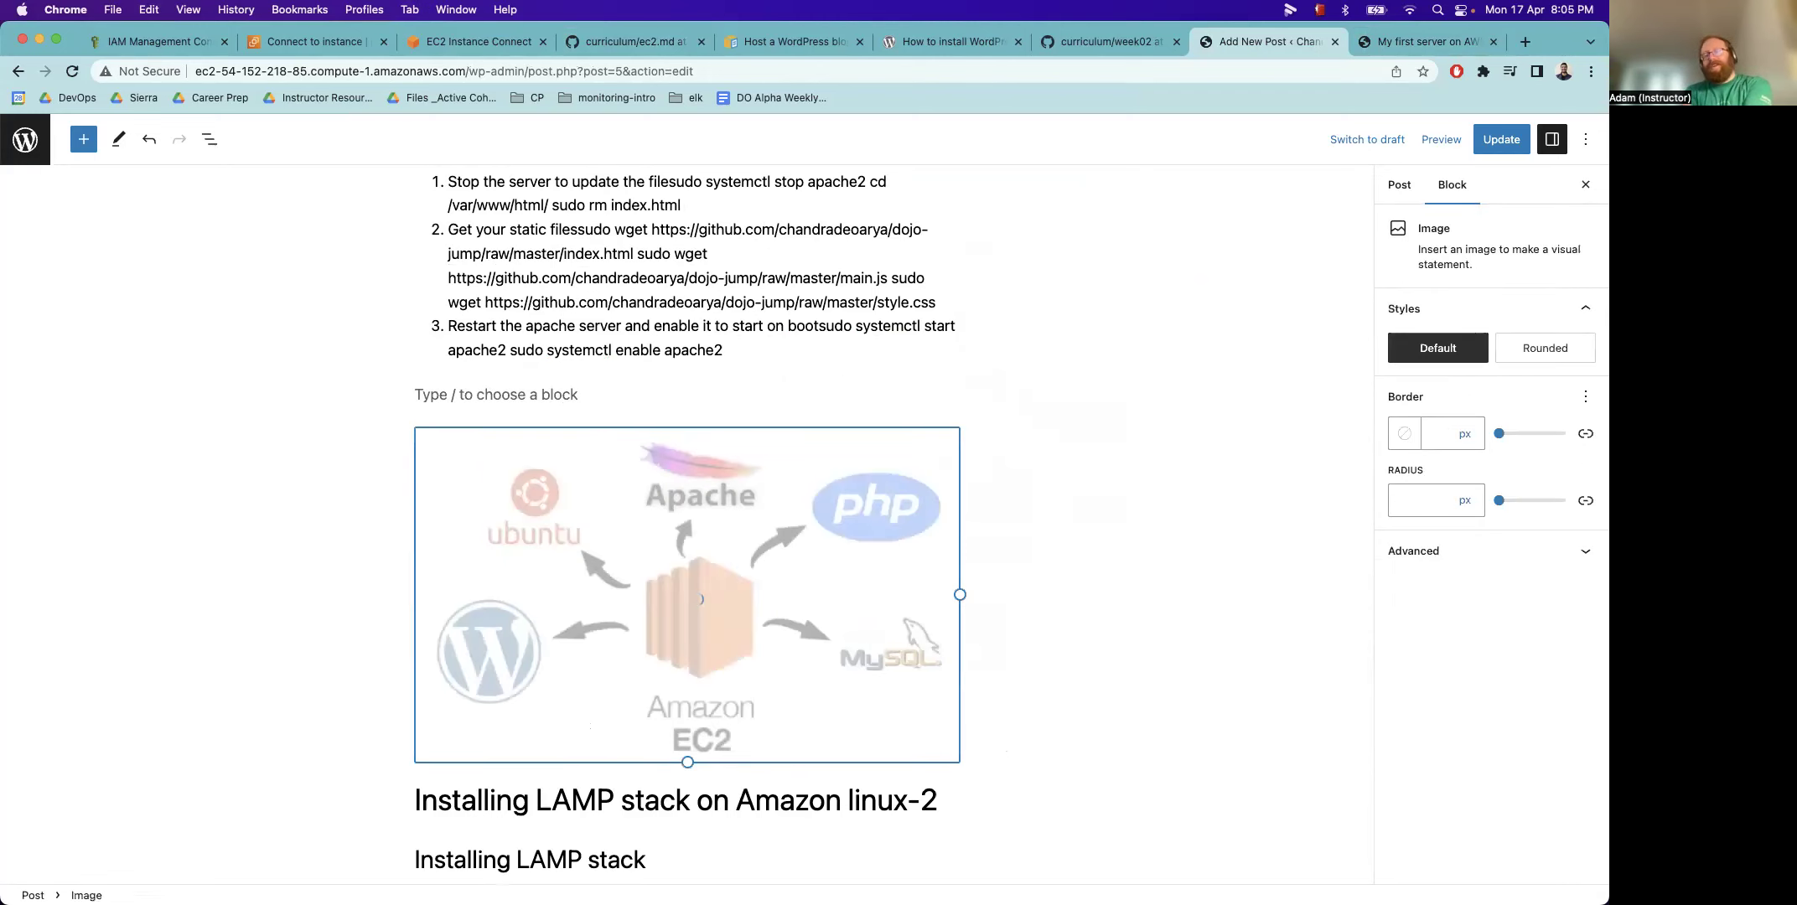
# Change the post title to "How to launch server on ec2" and update the published post
pyautogui.scroll(20, 1171, 337)
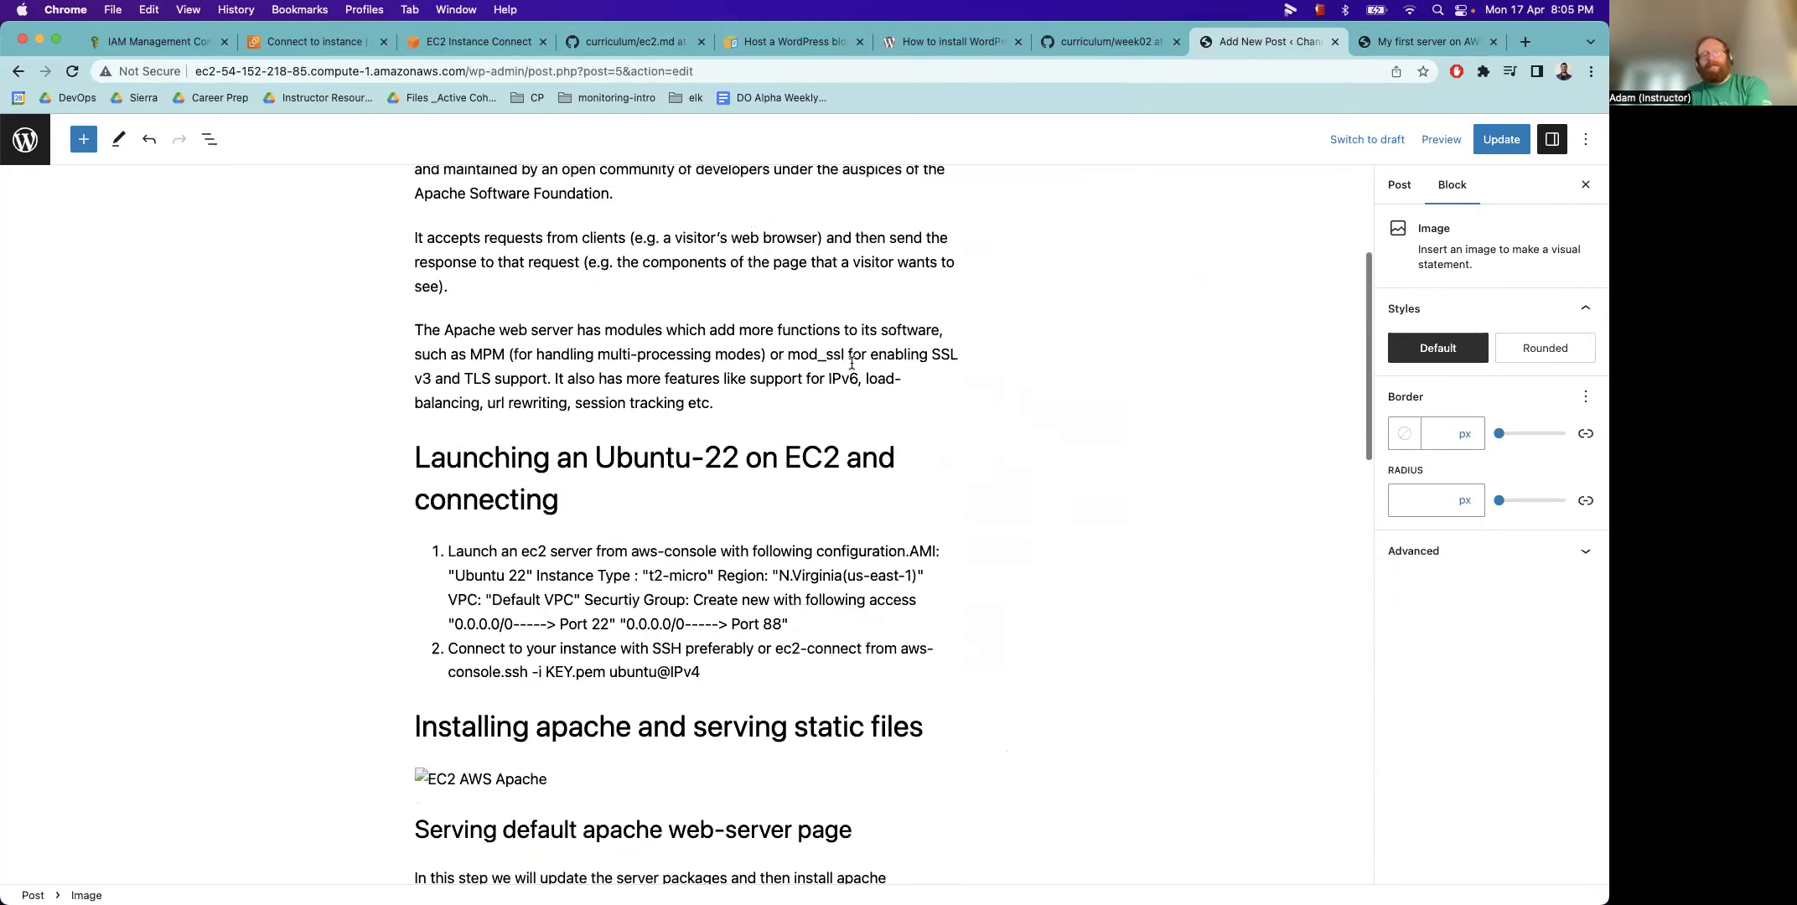
pyautogui.click(600, 238)
pyautogui.press('super+a')
pyautogui.write('H')
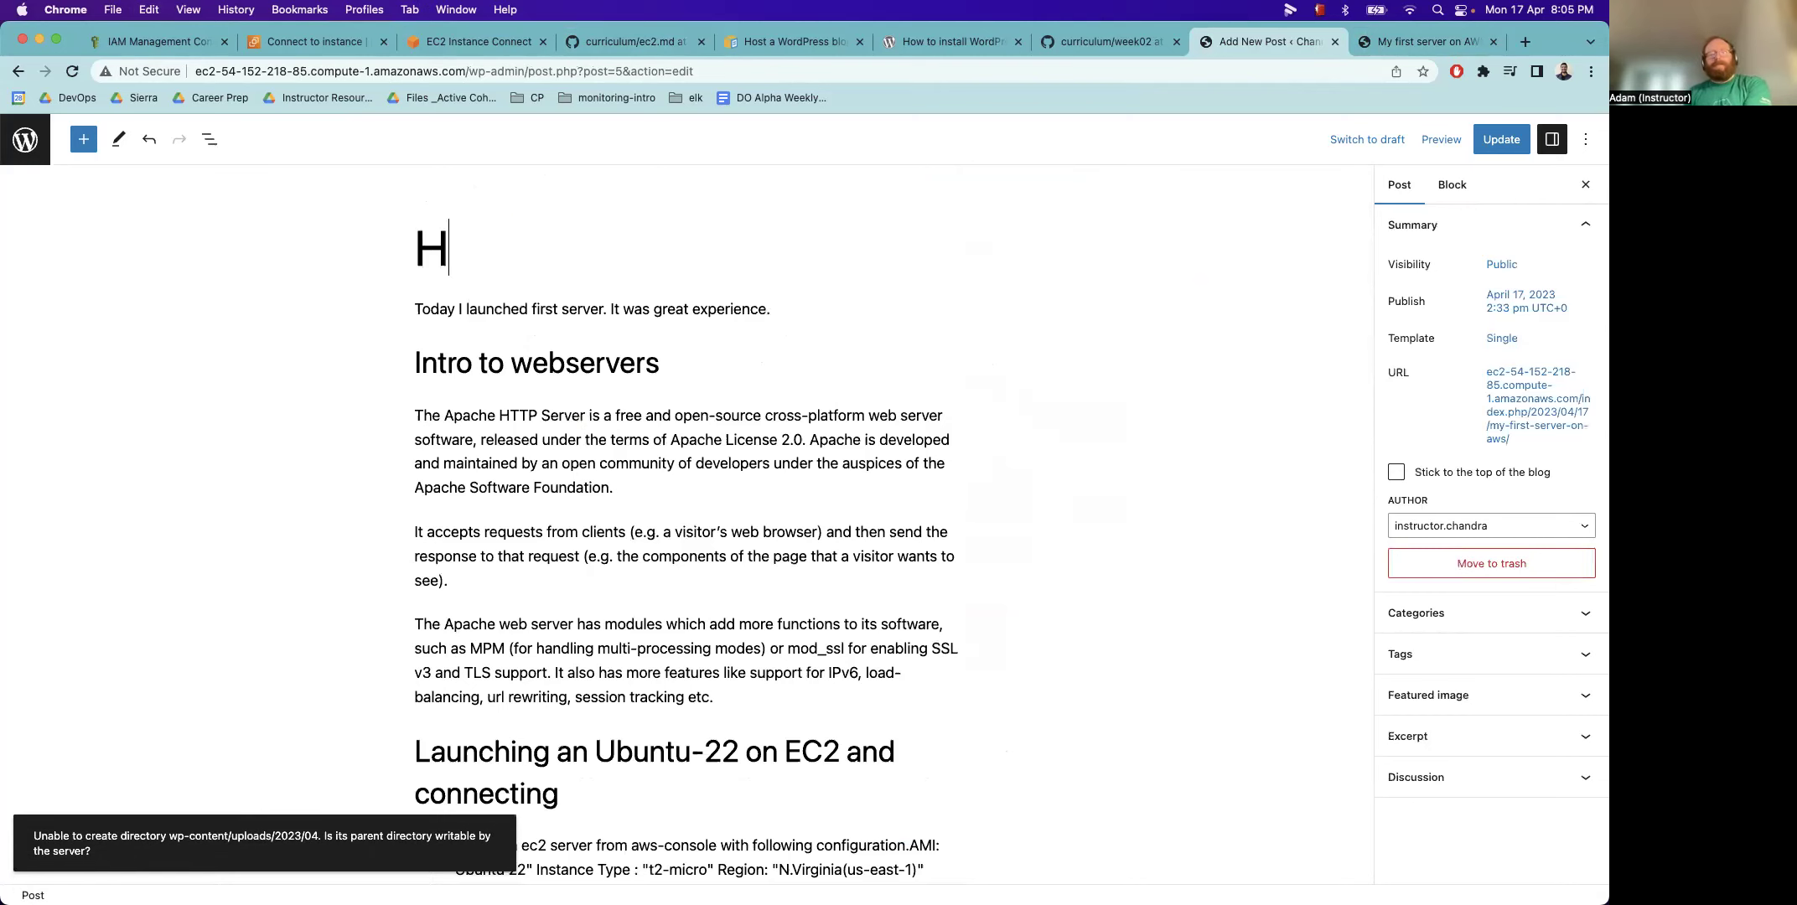
pyautogui.write('ow to luanch')
pyautogui.hotkey('alt', 'shift', 'Left')
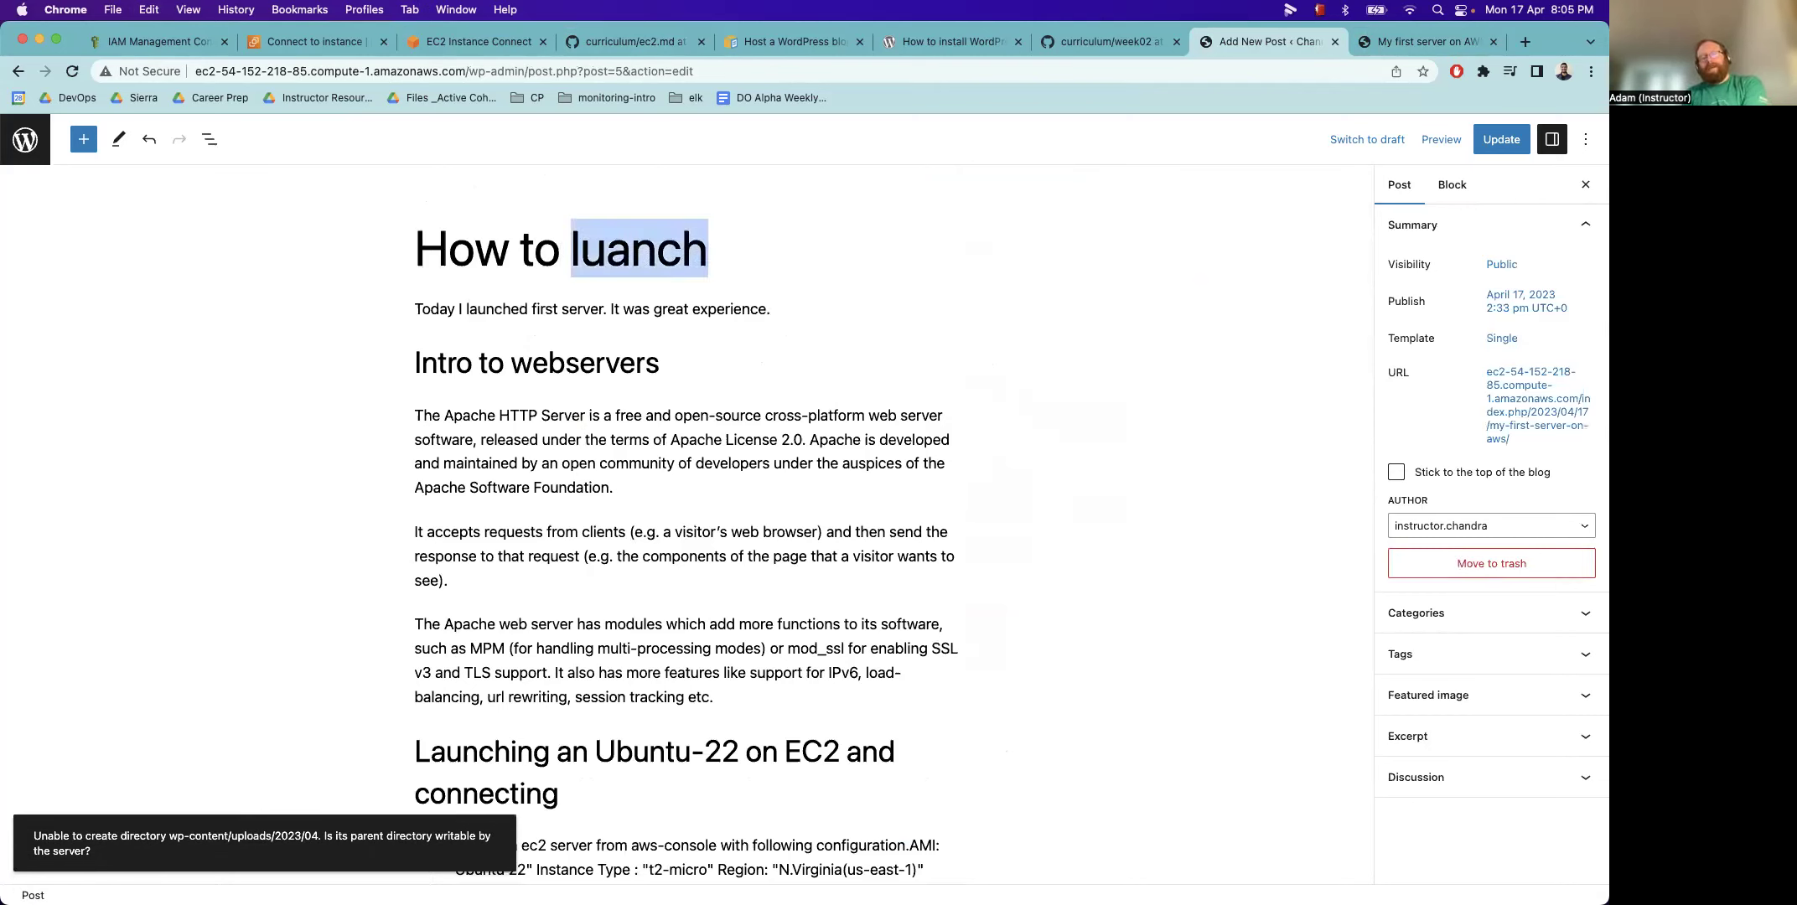
pyautogui.write('launch')
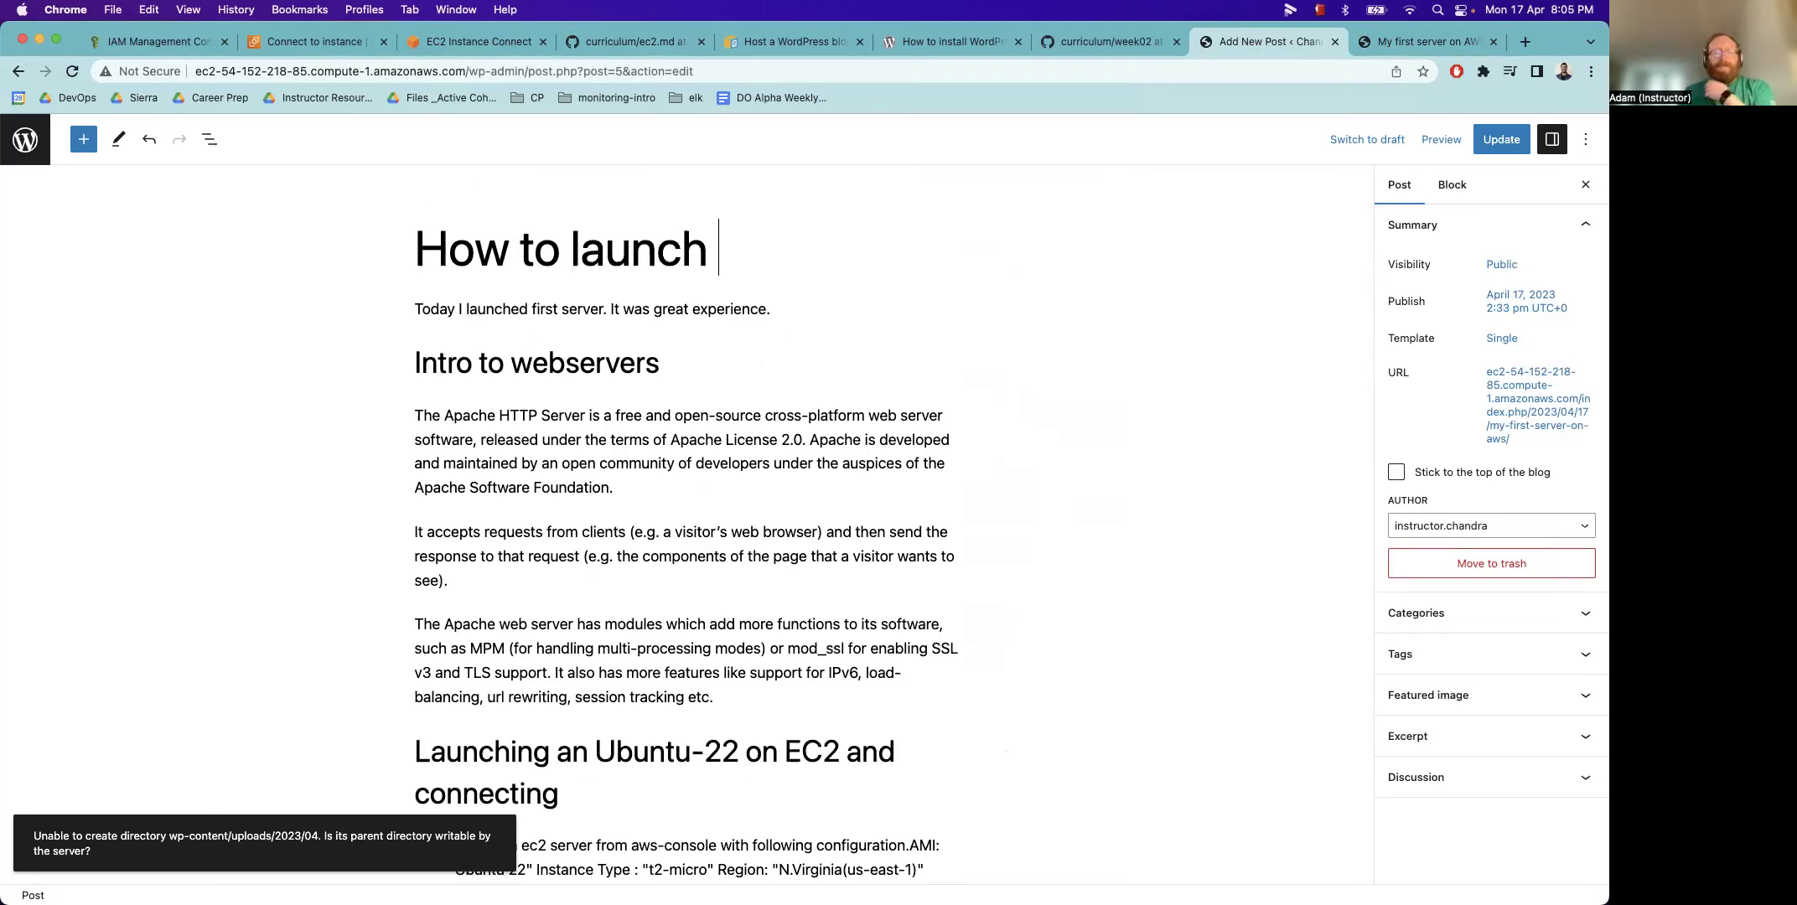
pyautogui.hotkey('ctrl', 's')
pyautogui.write('servr')
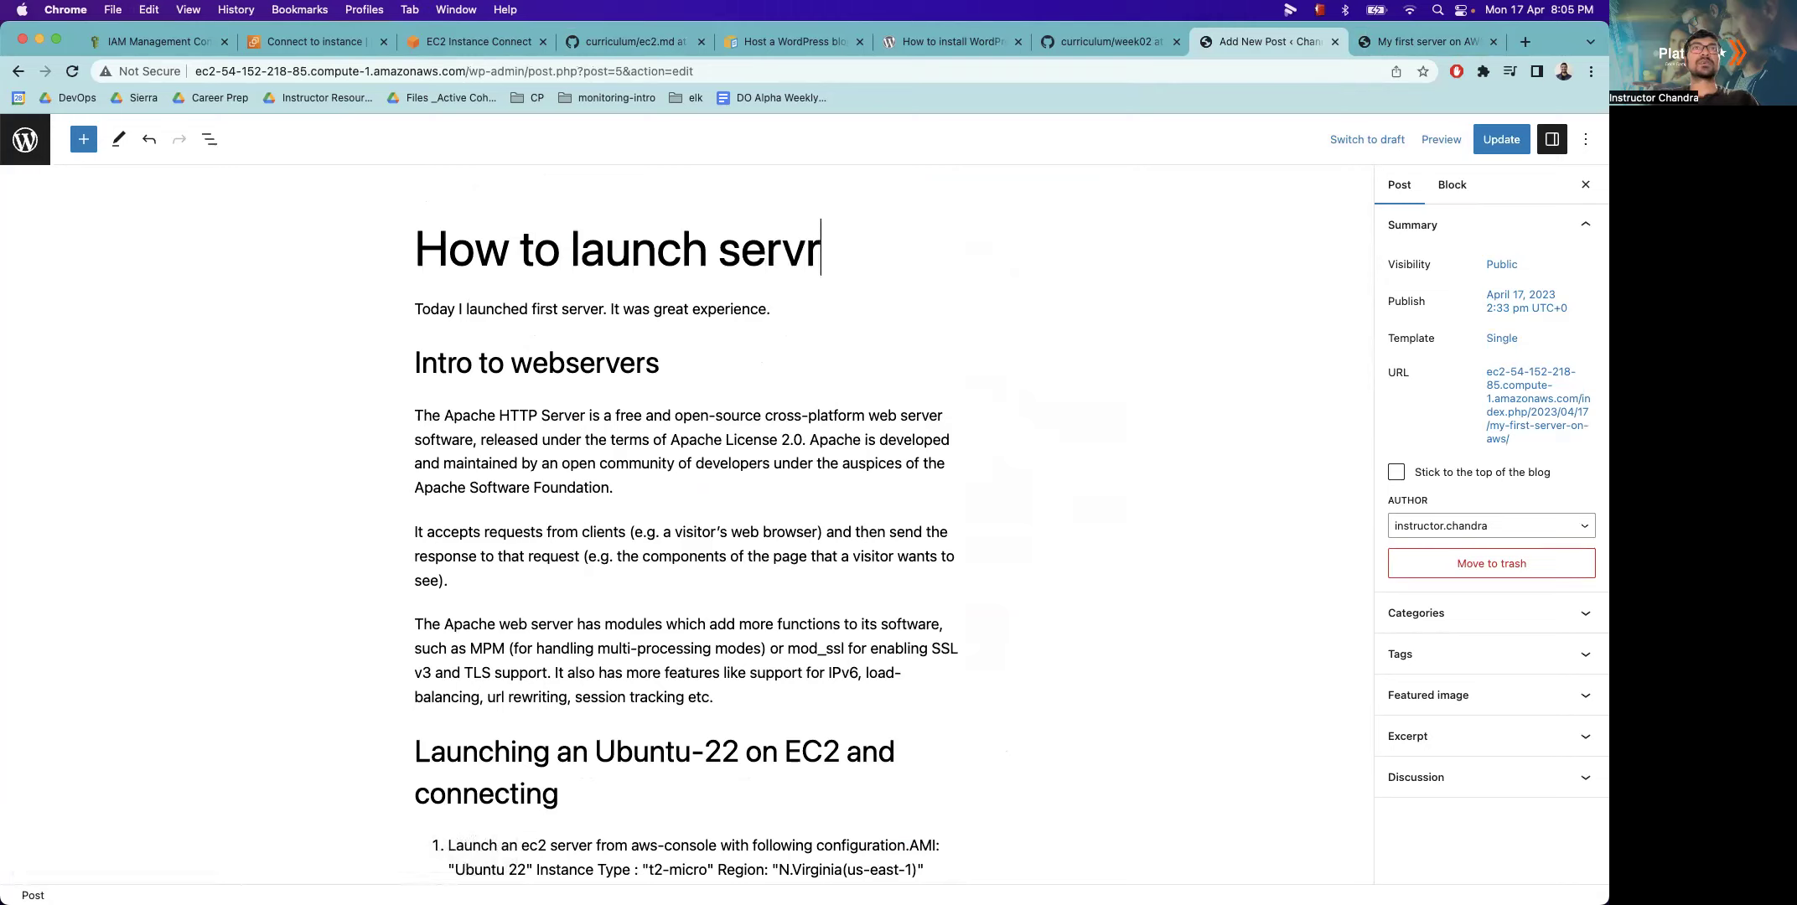
pyautogui.press('BackSpace')
pyautogui.press('BackSpace')
pyautogui.write('er')
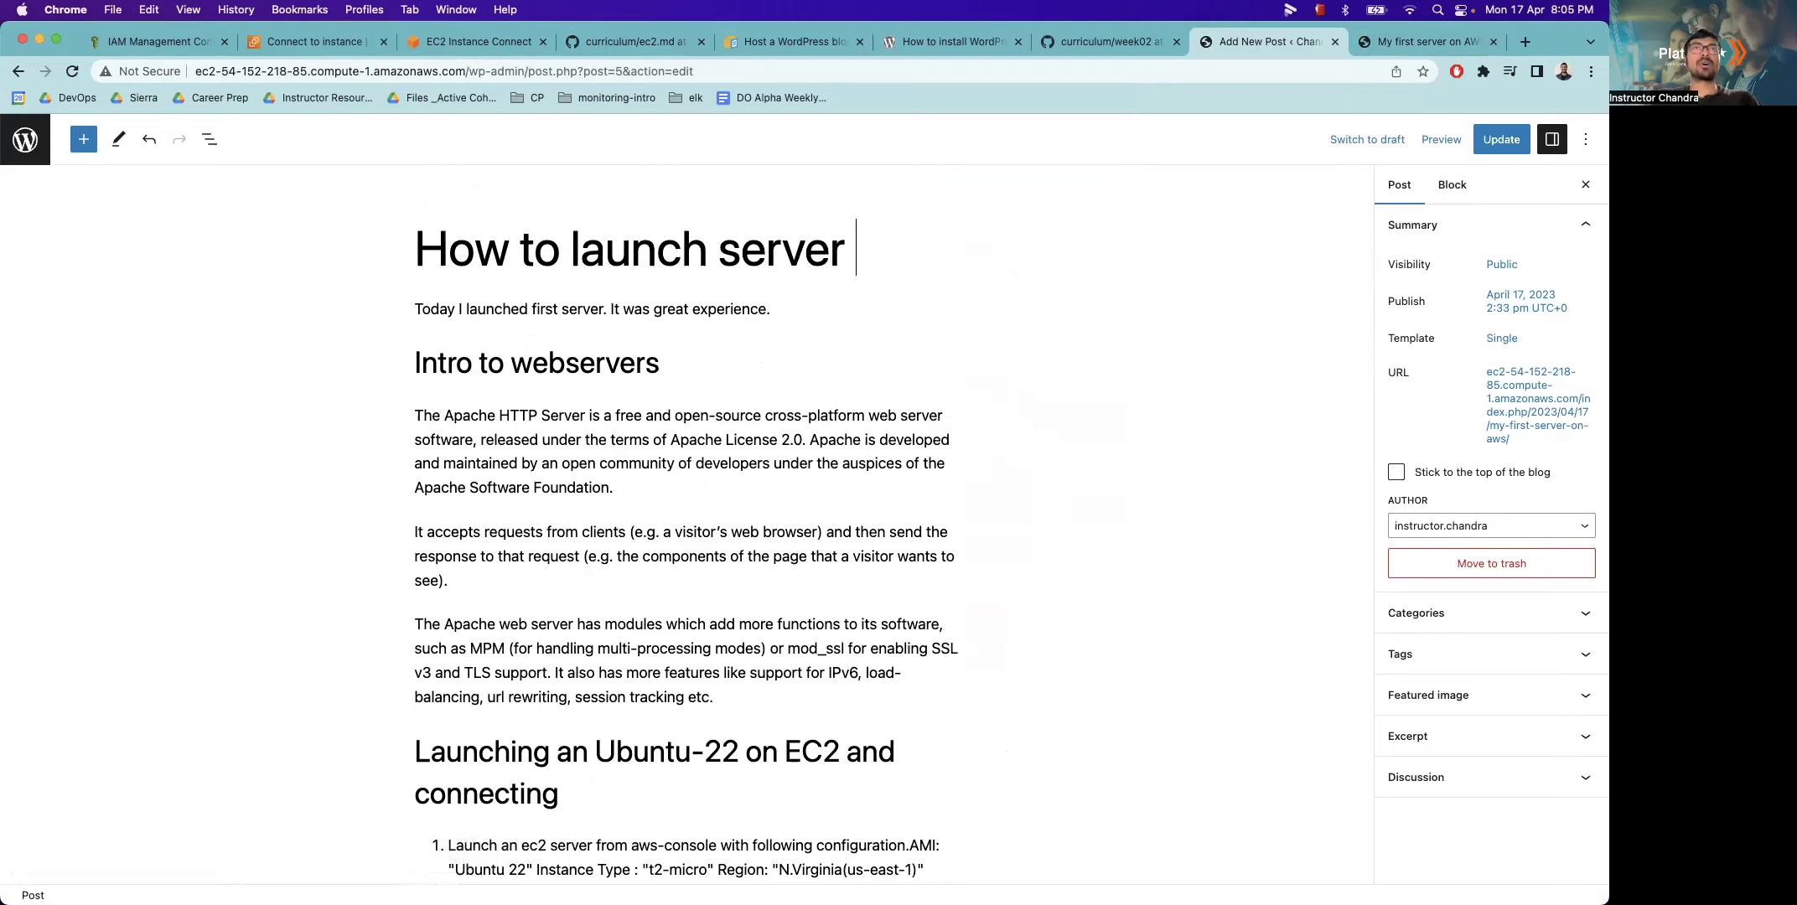
pyautogui.write(' on ec2')
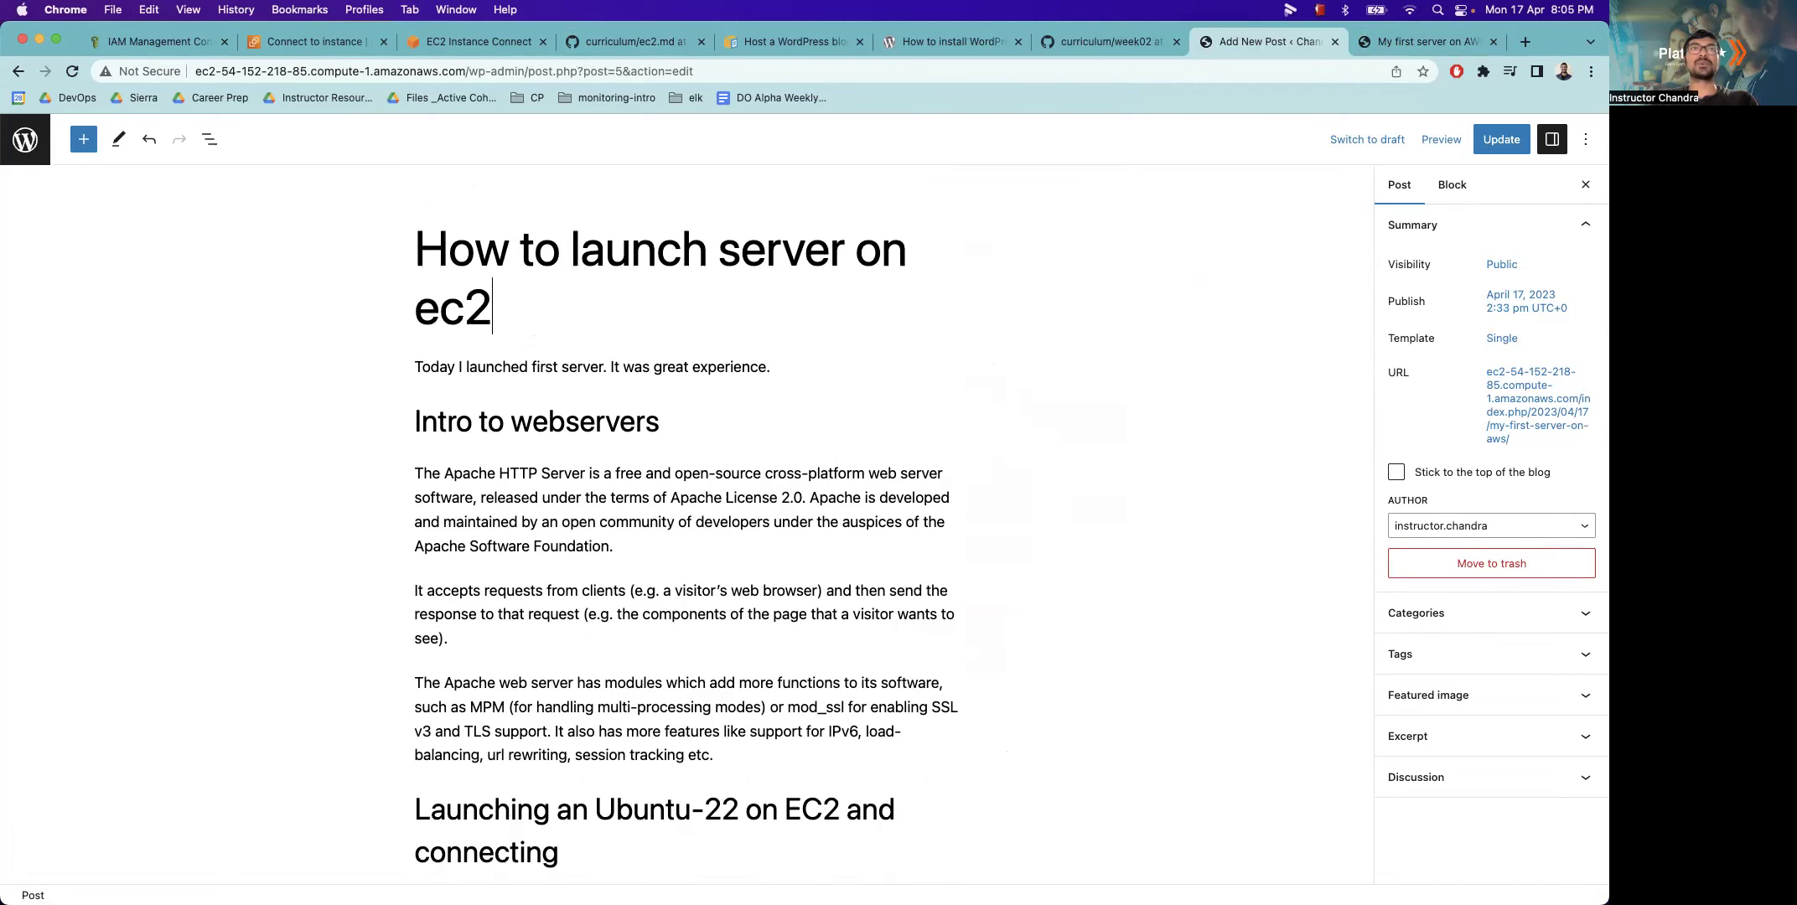
pyautogui.click(1507, 147)
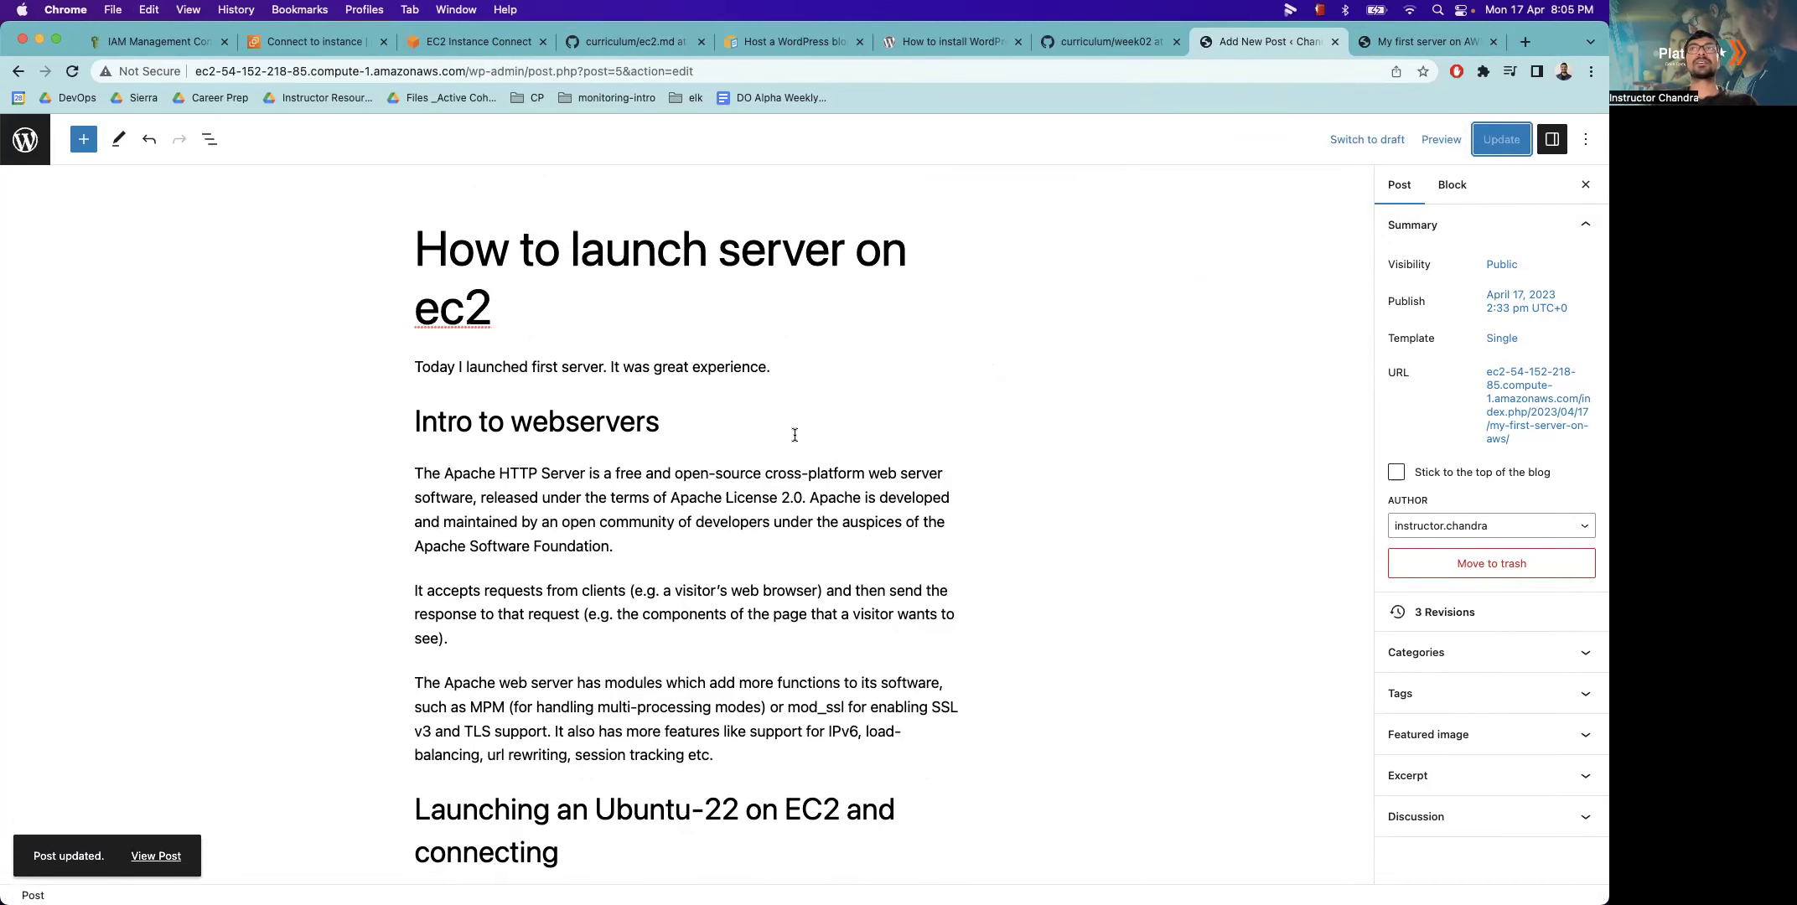
# Reload the published post page and look through its updated title, text and images
pyautogui.hotkey('ctrl', 'Tab')
pyautogui.press('super+r')
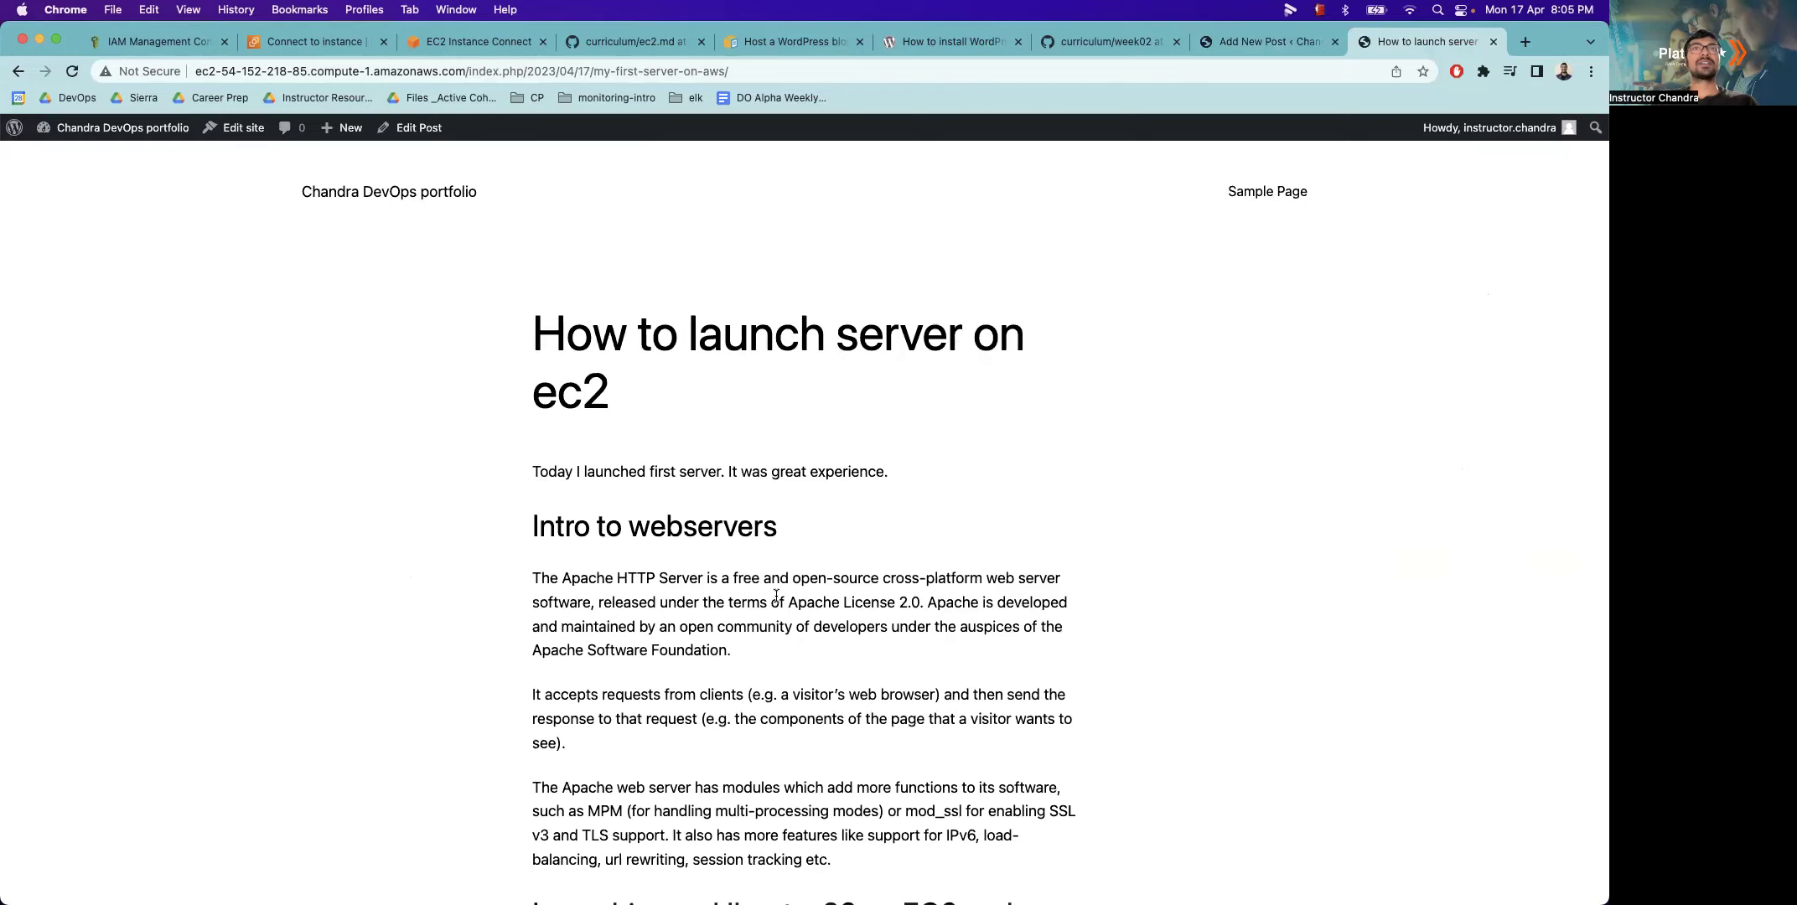
pyautogui.scroll(-20, 777, 595)
pyautogui.scroll(15, 834, 531)
pyautogui.scroll(-3, 834, 531)
pyautogui.scroll(10, 833, 530)
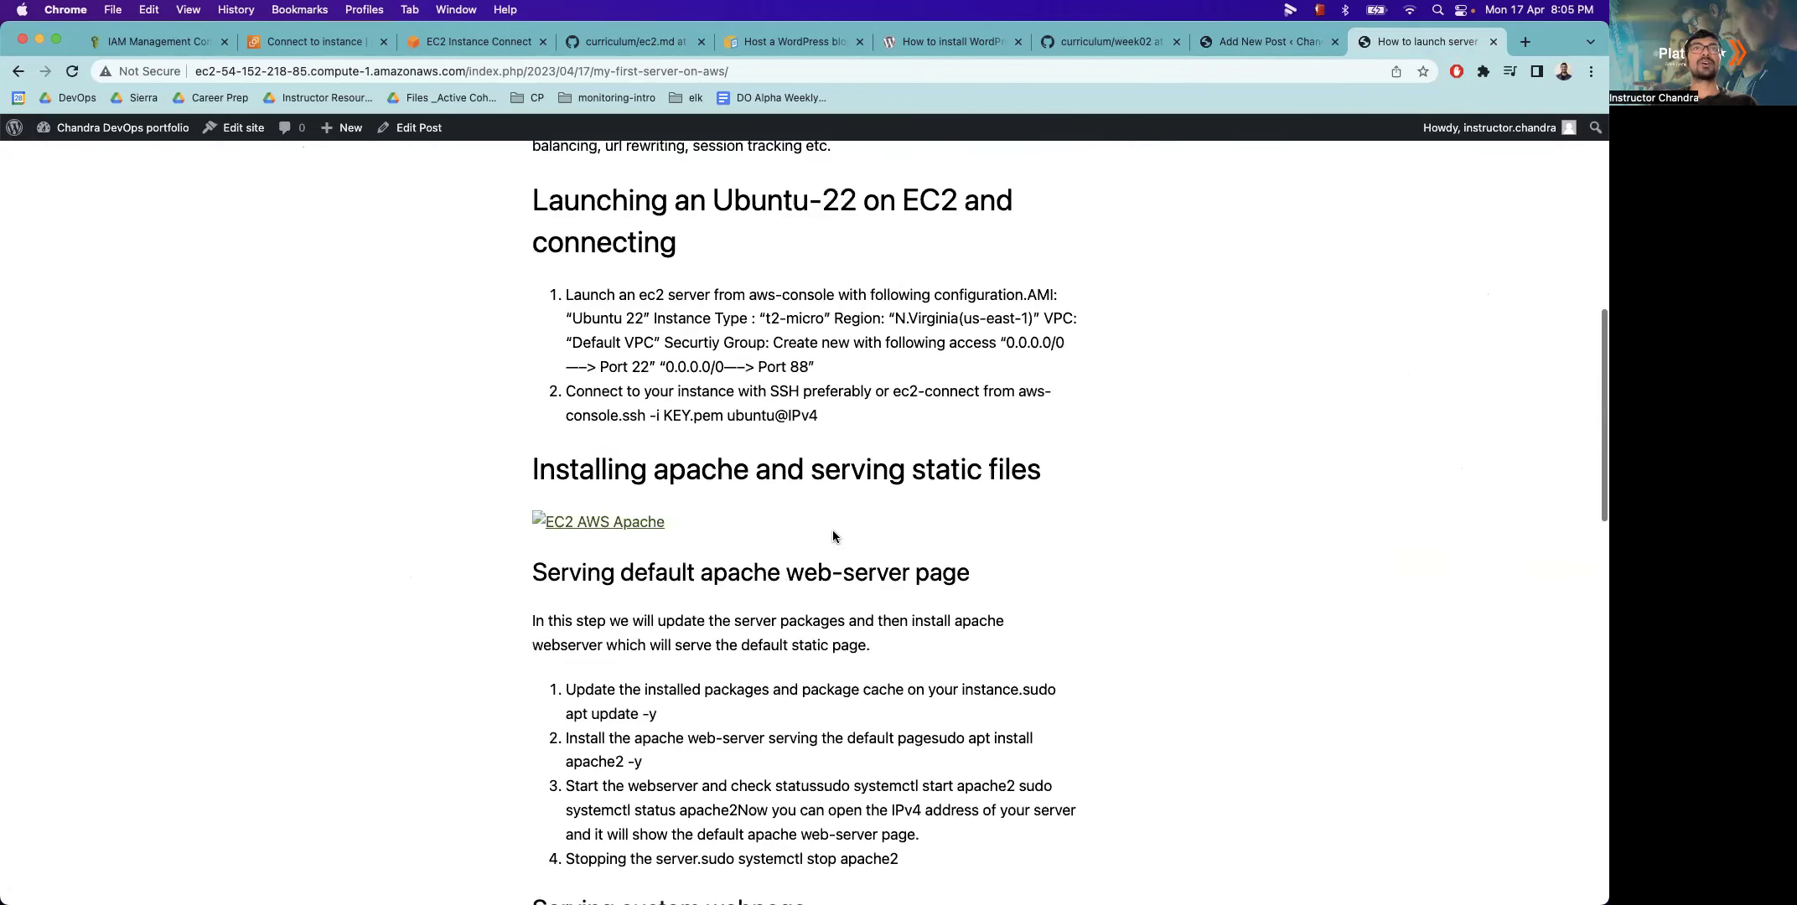
# Review the top of the published post and return to the post editor
pyautogui.scroll(10, 745, 425)
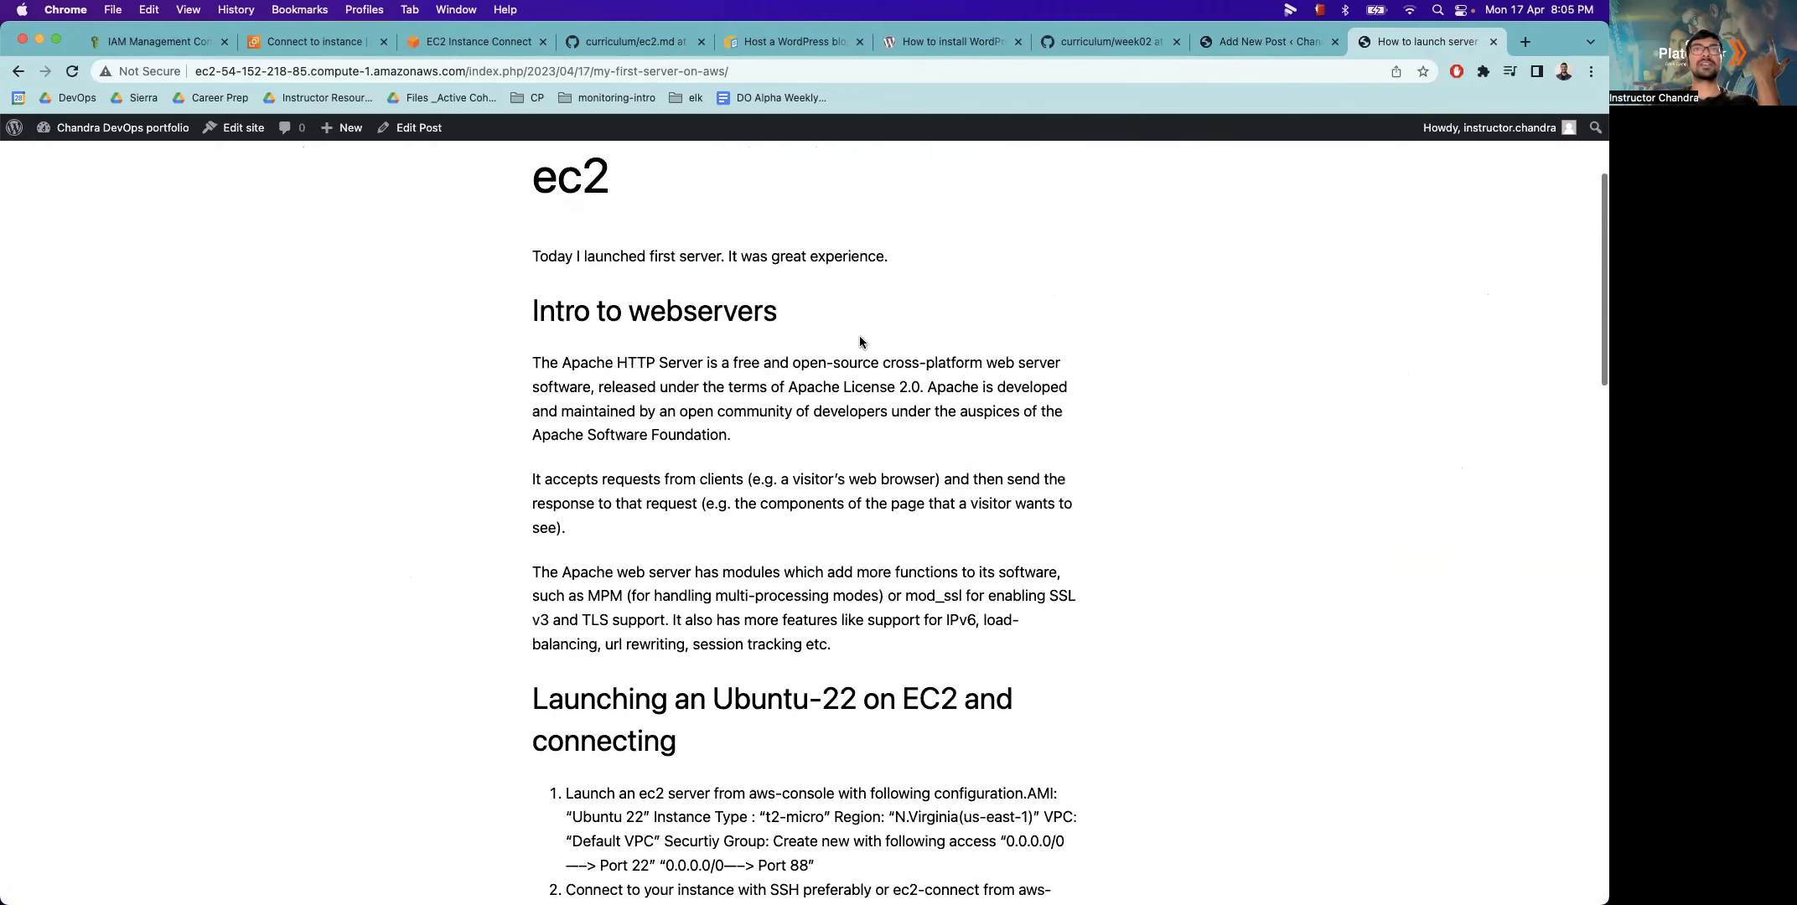
pyautogui.scroll(-2, 880, 419)
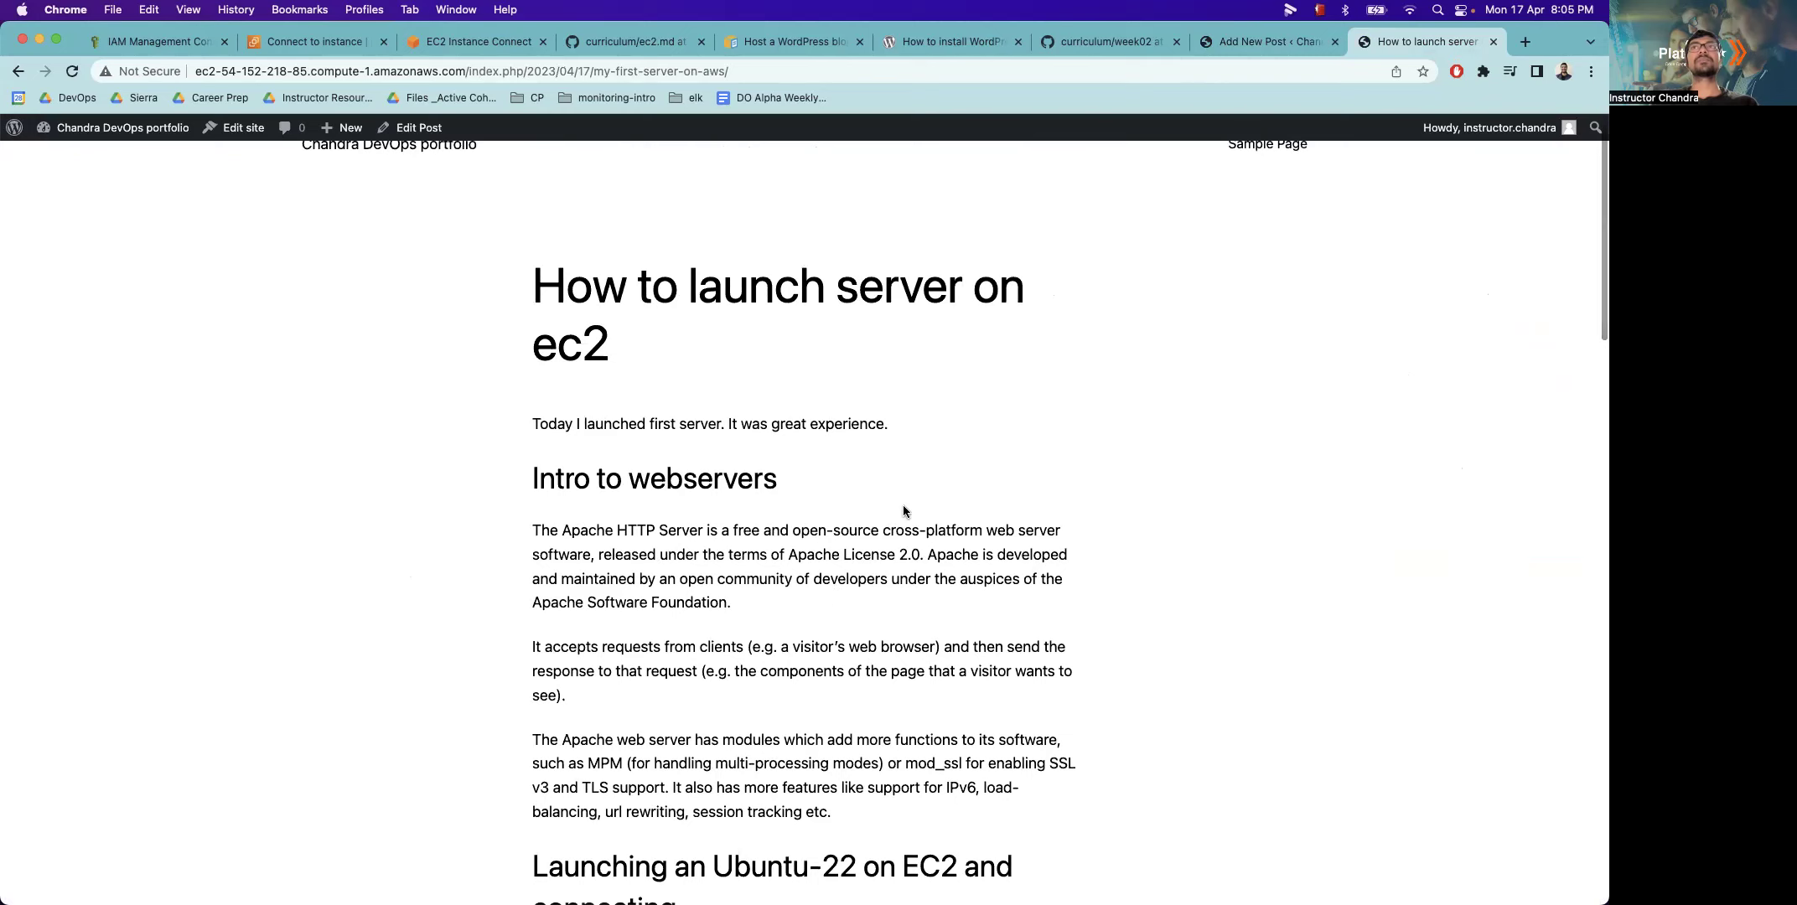
pyautogui.hotkey('ctrl', 'shift', 'Tab')
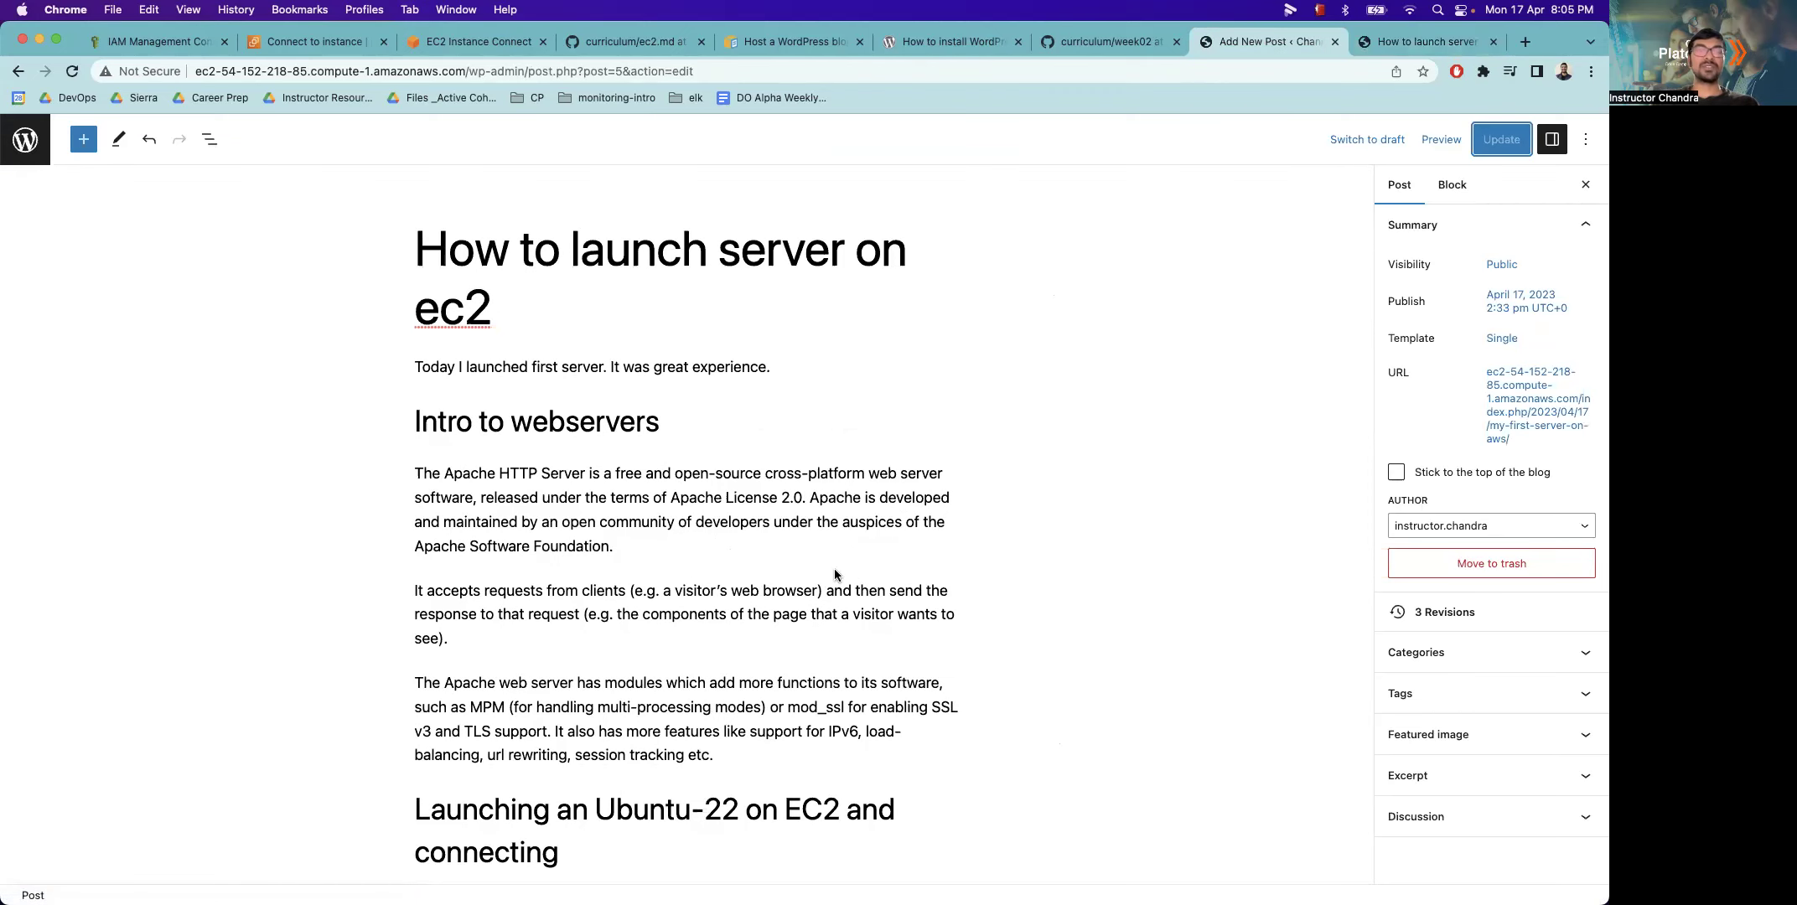
# Open codeplatoon.org in a new browser tab and skim its homepage down to the footer and back
pyautogui.press('super+t')
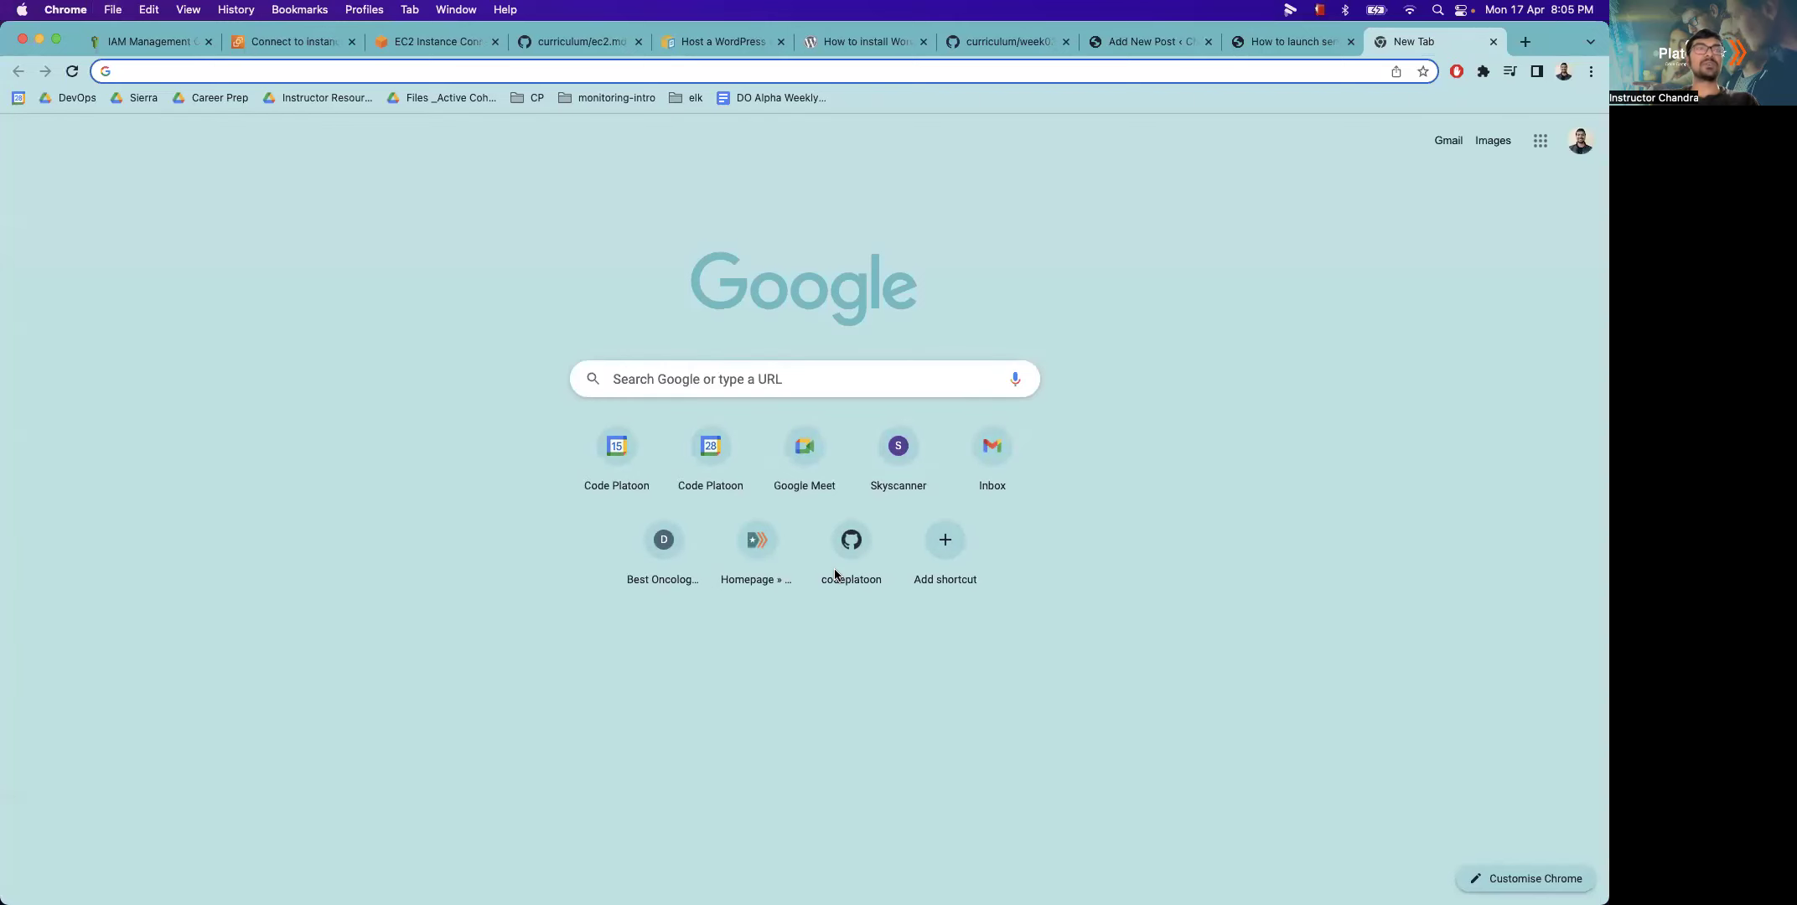
pyautogui.write('code')
pyautogui.press('Return')
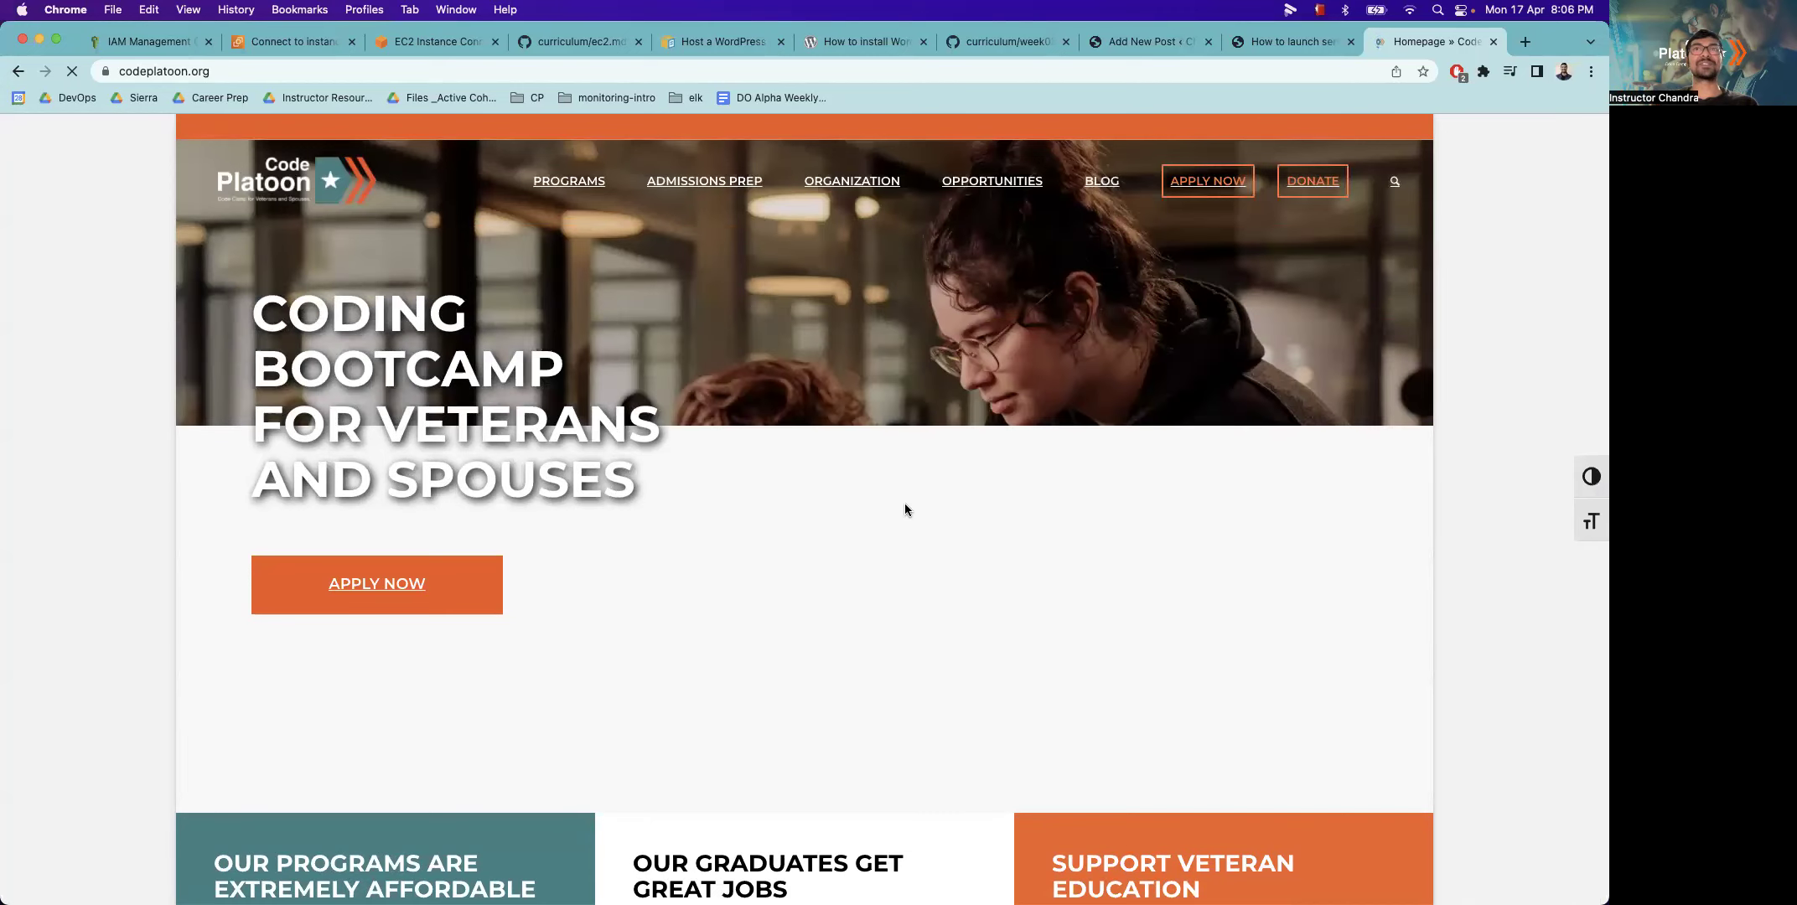
pyautogui.scroll(-10, 905, 508)
pyautogui.scroll(-15, 905, 509)
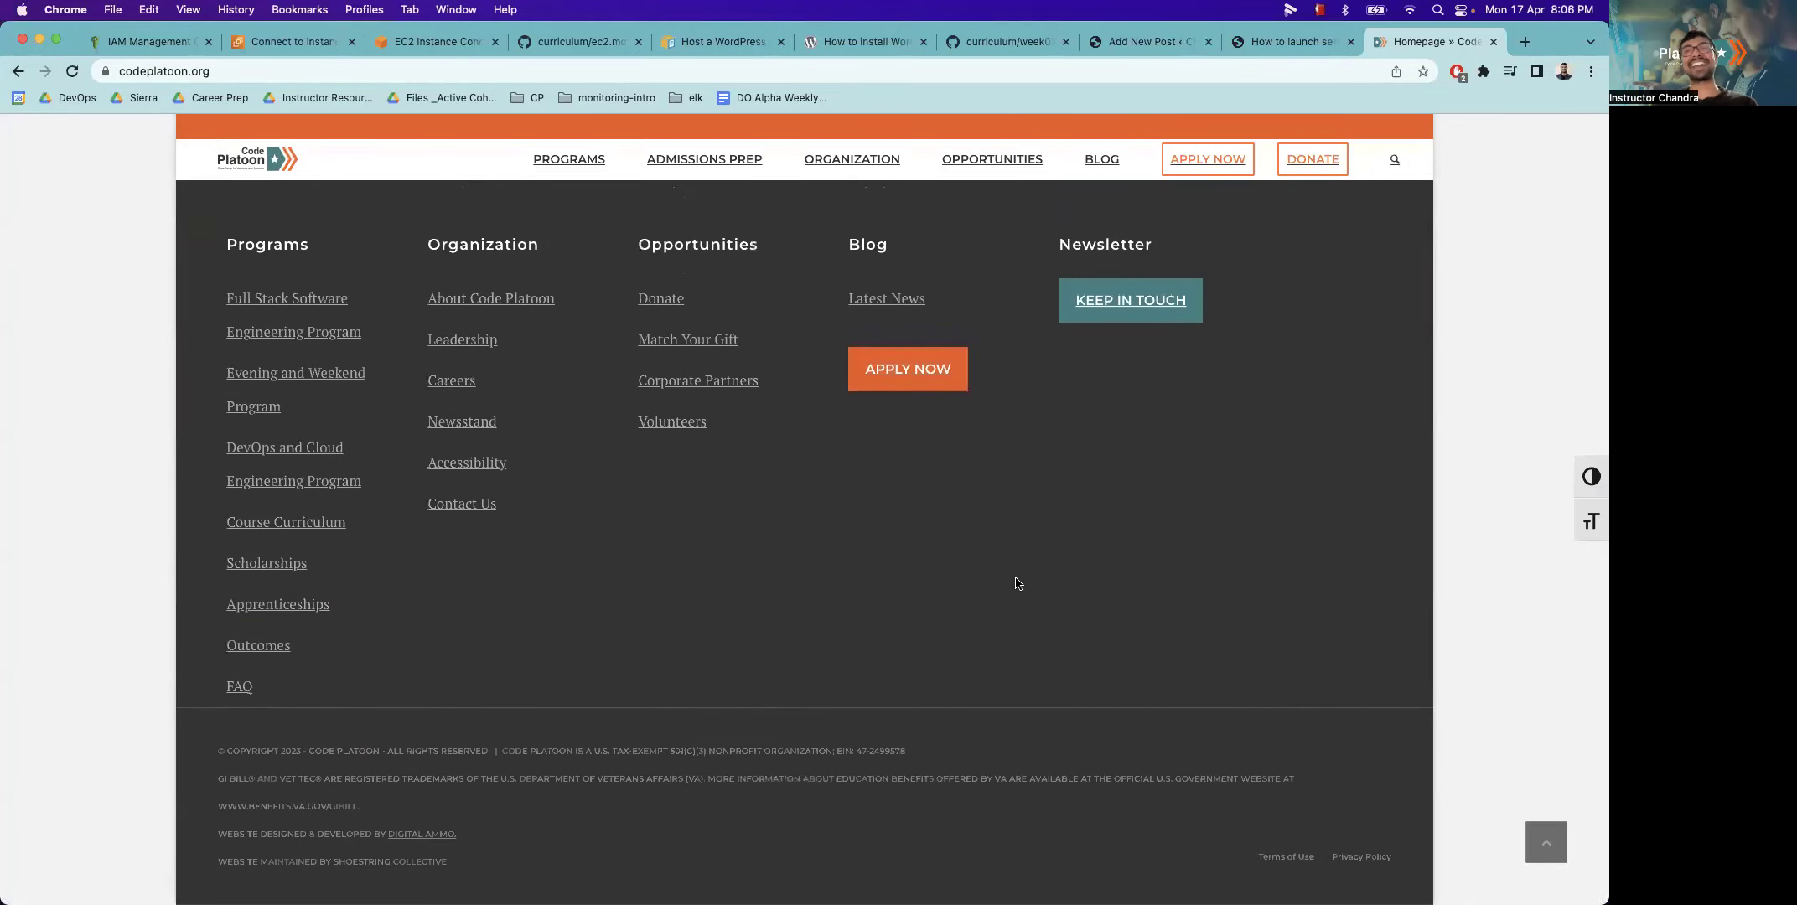
pyautogui.scroll(8, 1018, 582)
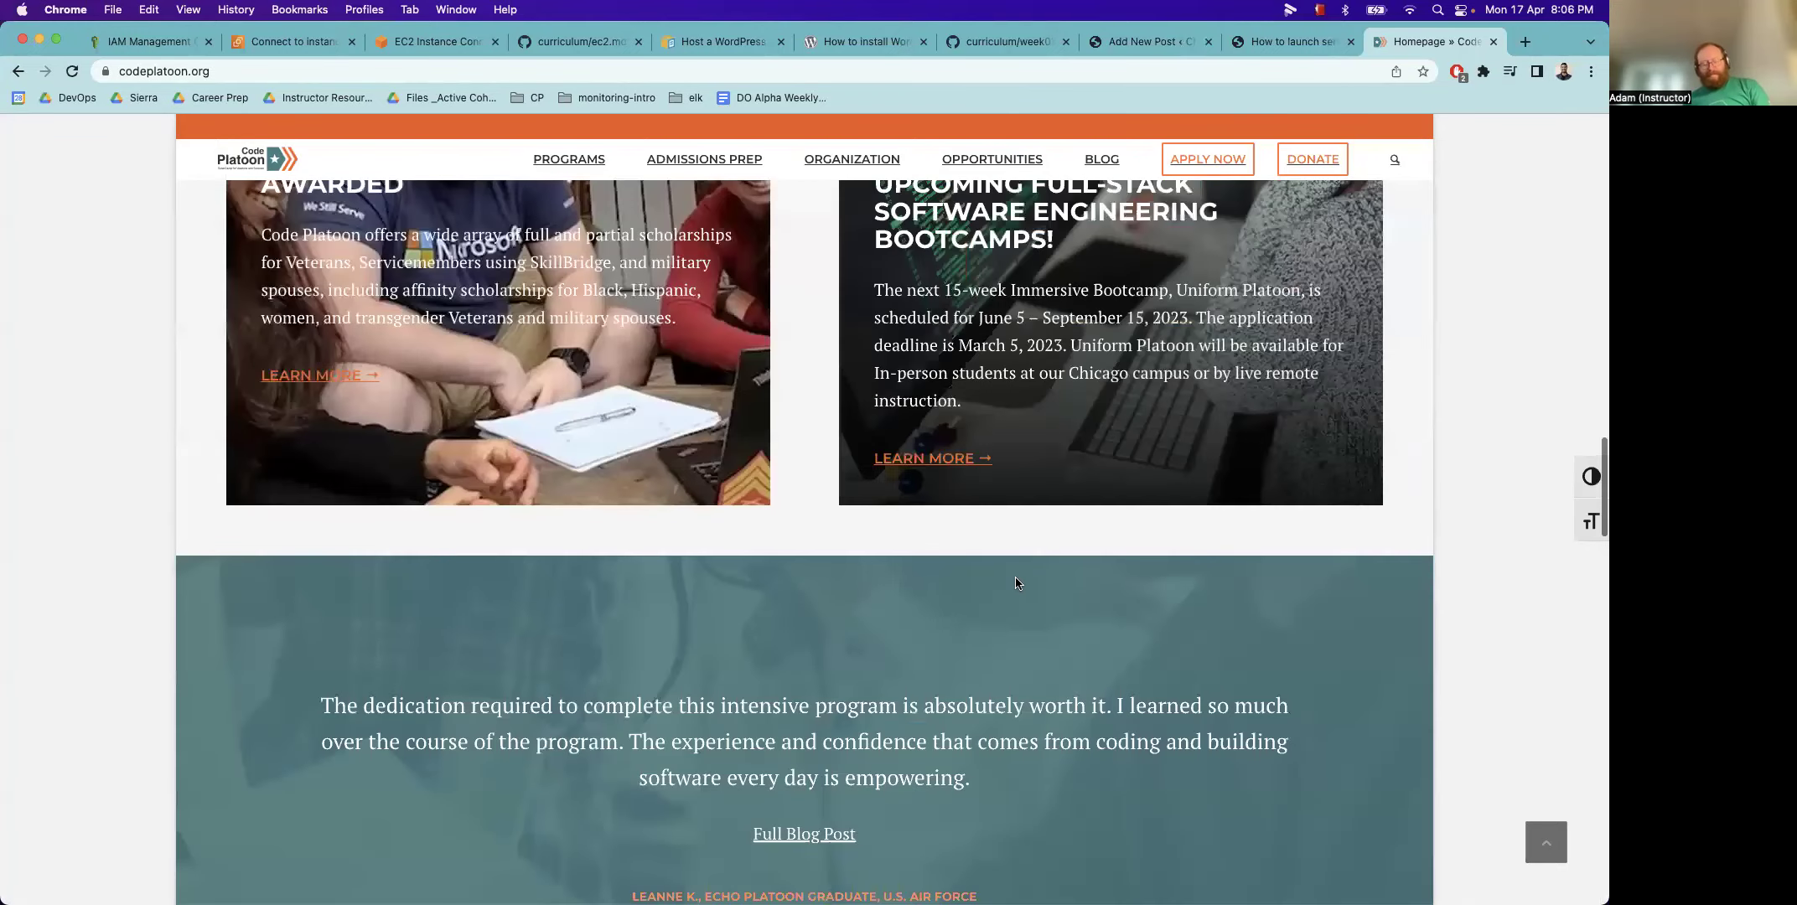
pyautogui.scroll(15, 846, 515)
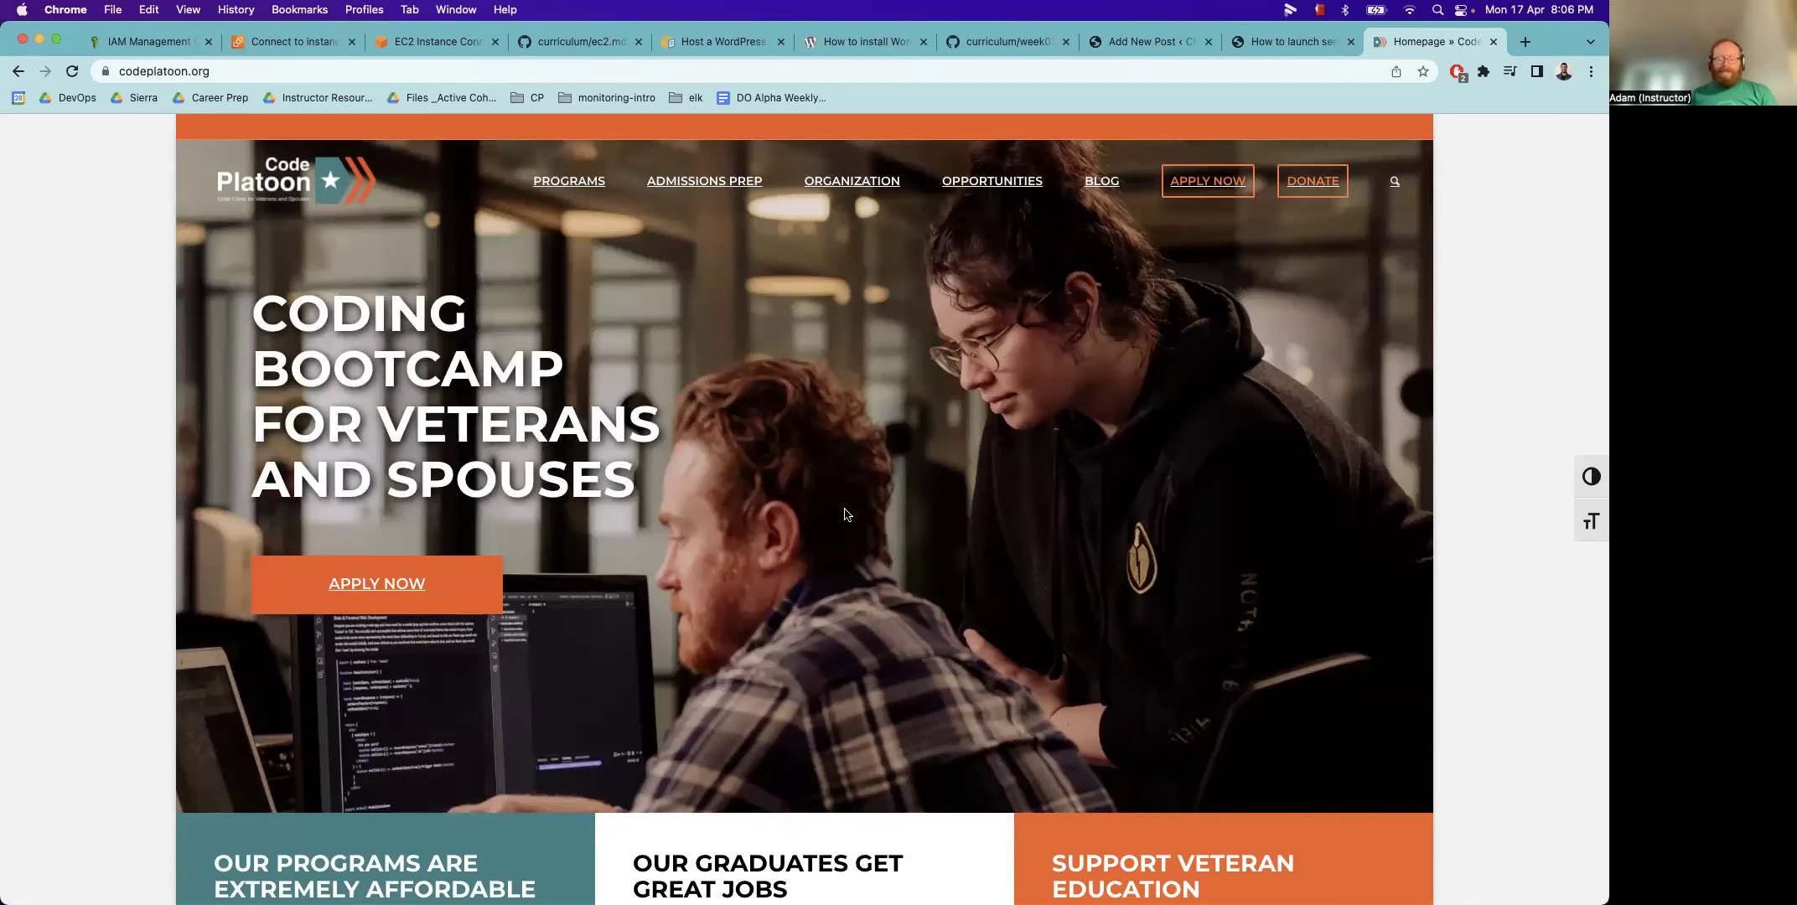
# Hide the bookmarks bar and examine the Code Platoon homepage's video, statistics, award badges, scholarship sections and footer links
pyautogui.press('super+shift+b')
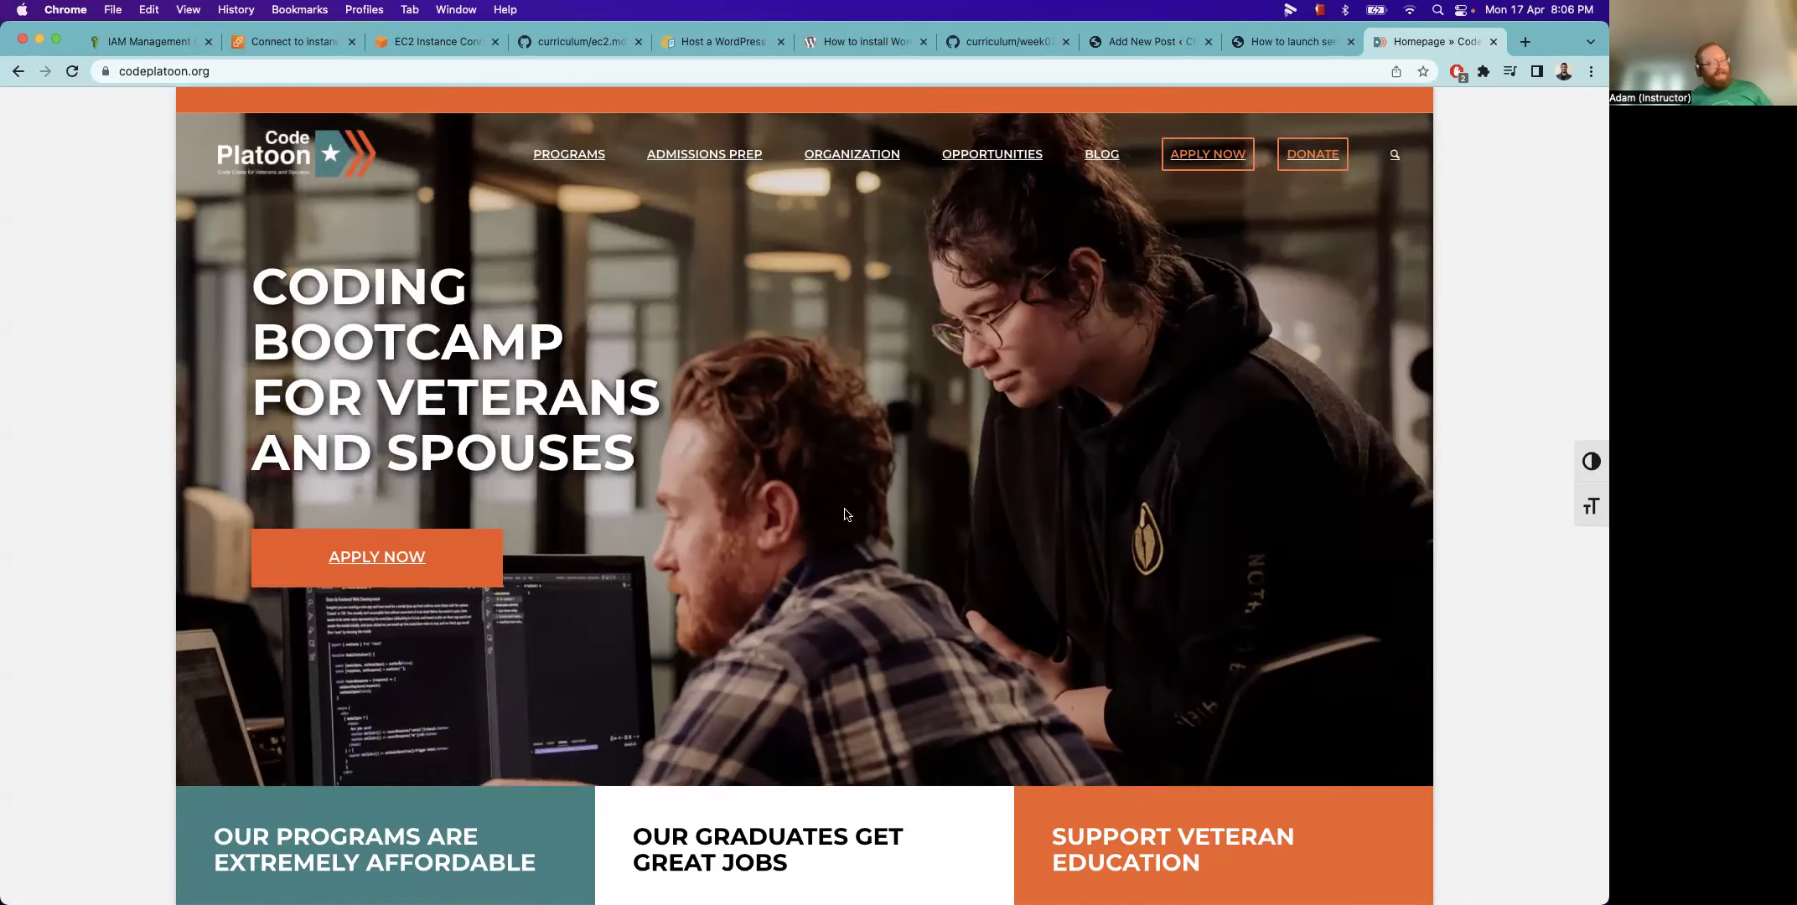
pyautogui.scroll(-10, 845, 515)
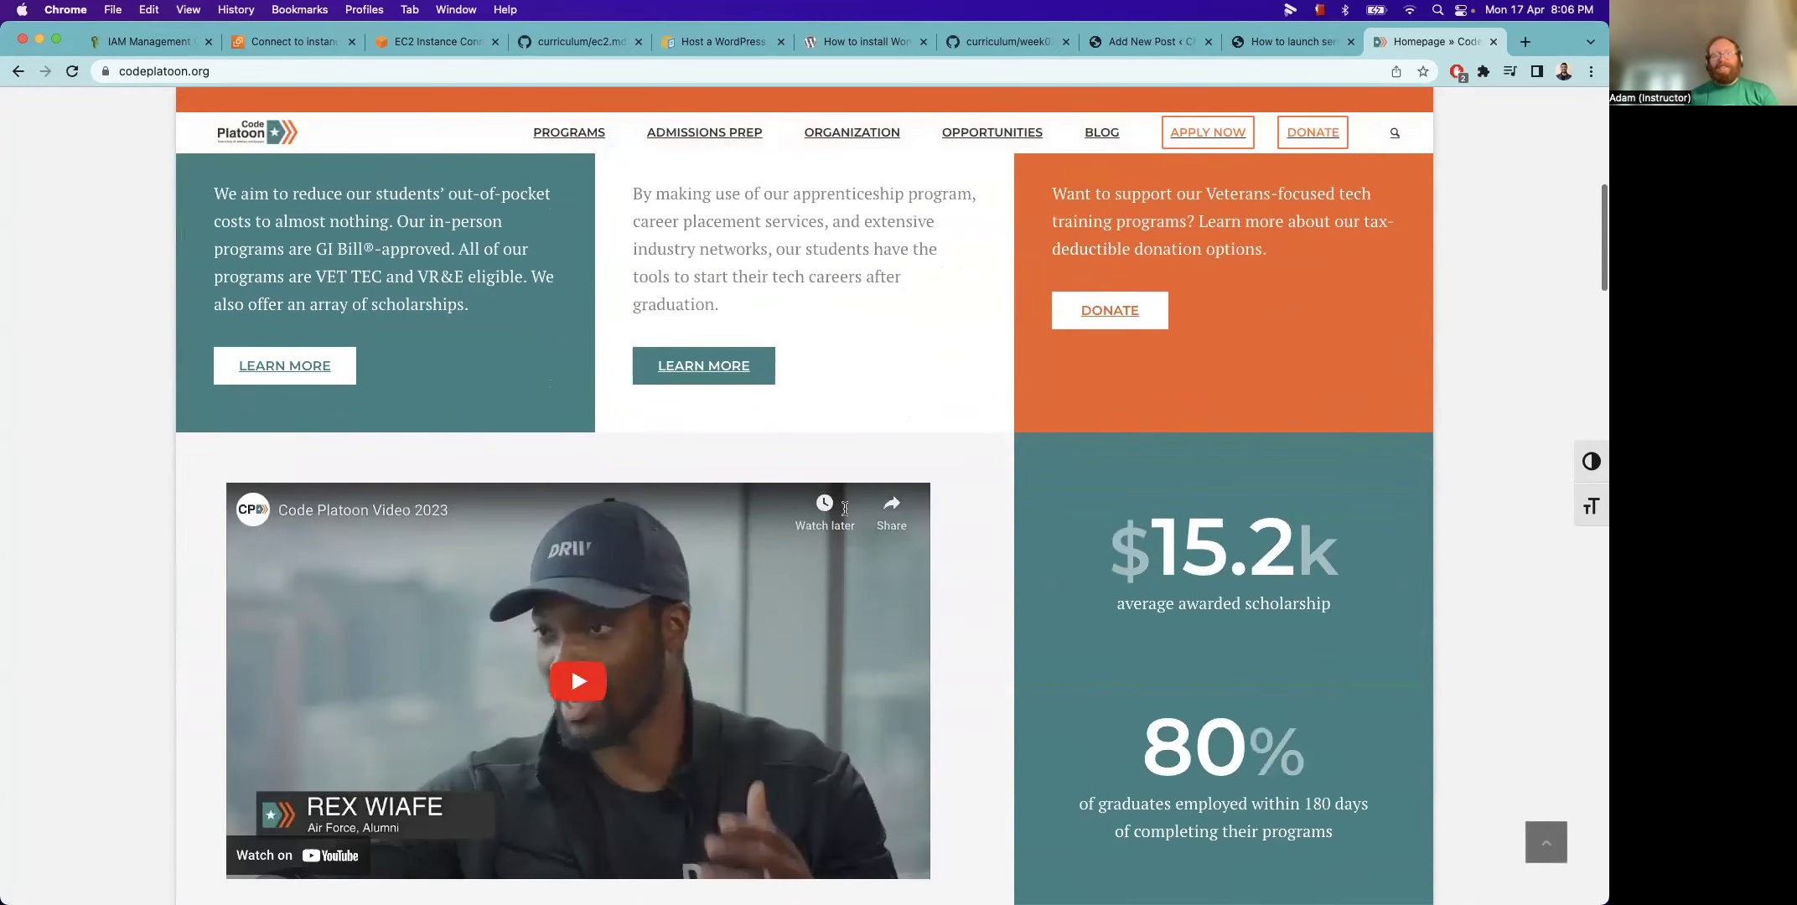
pyautogui.scroll(-4, 971, 554)
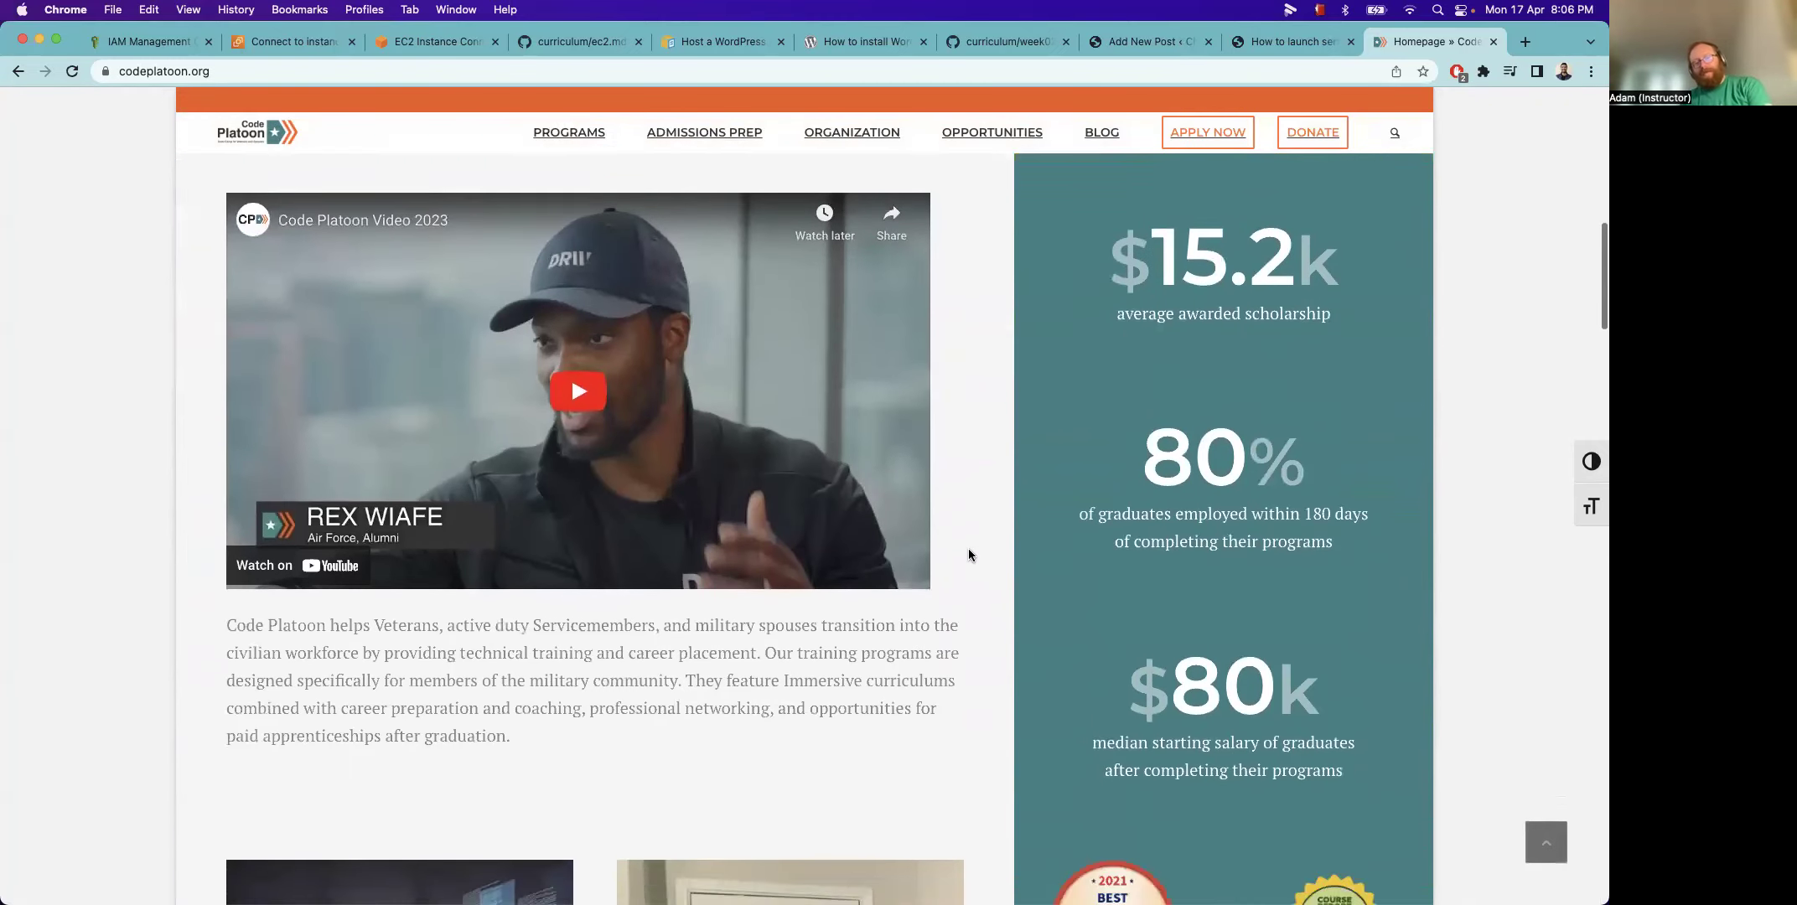
pyautogui.scroll(-10, 969, 555)
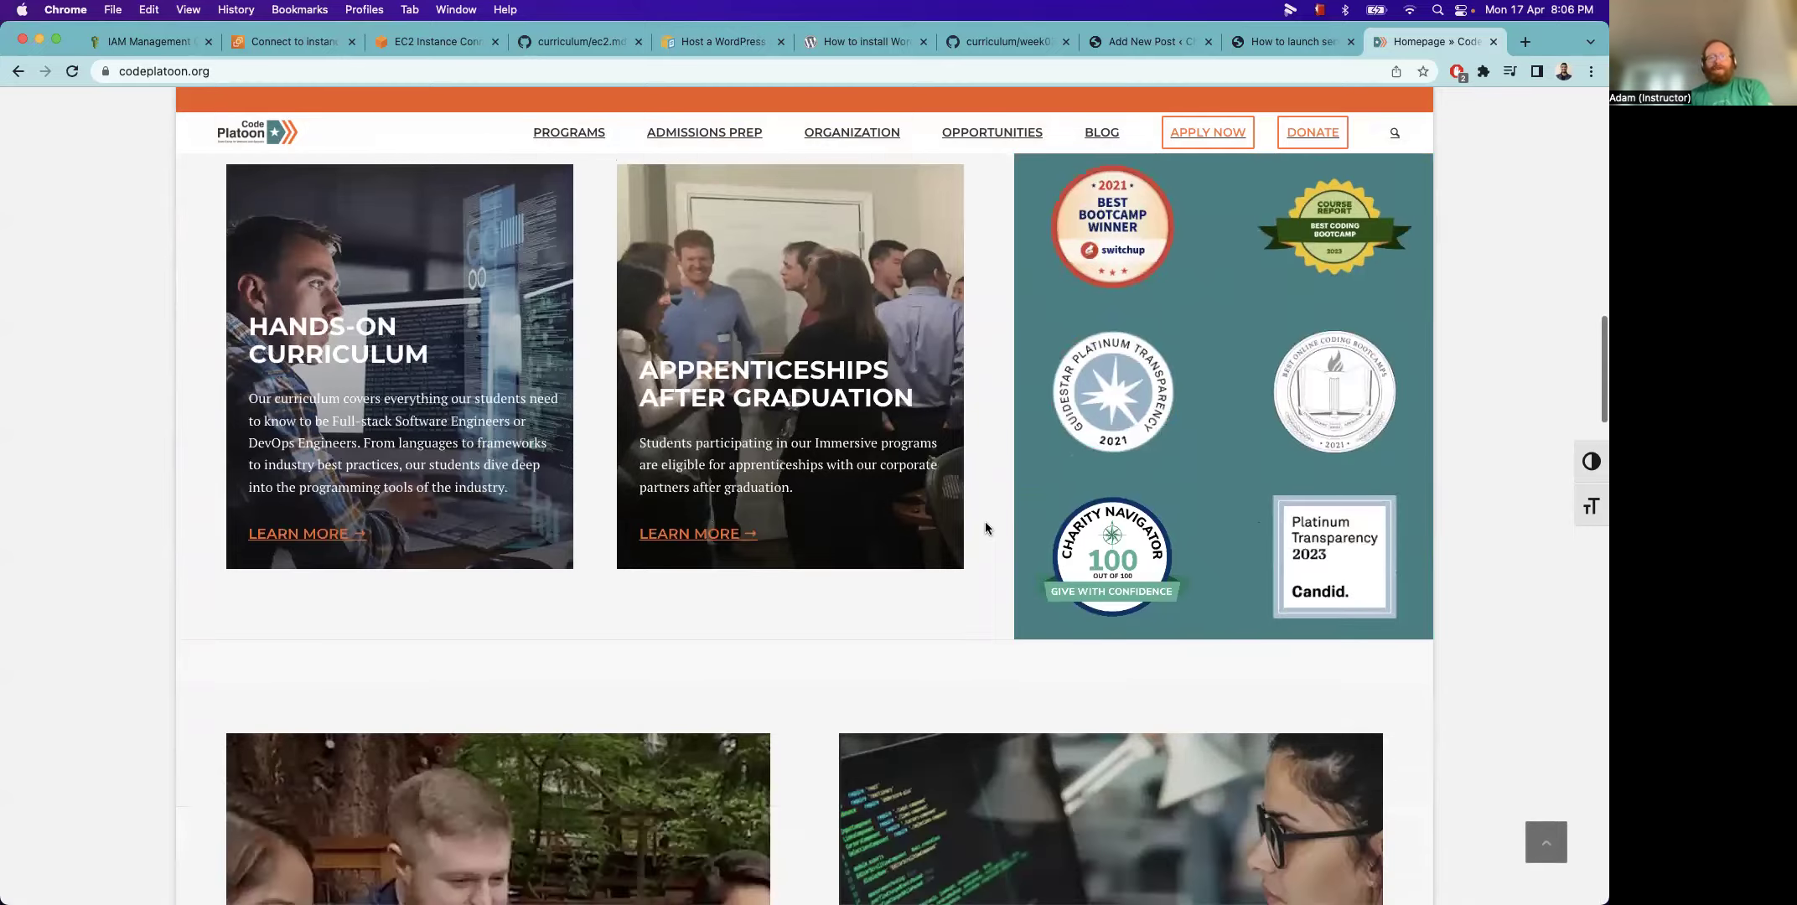
pyautogui.scroll(-20, 986, 523)
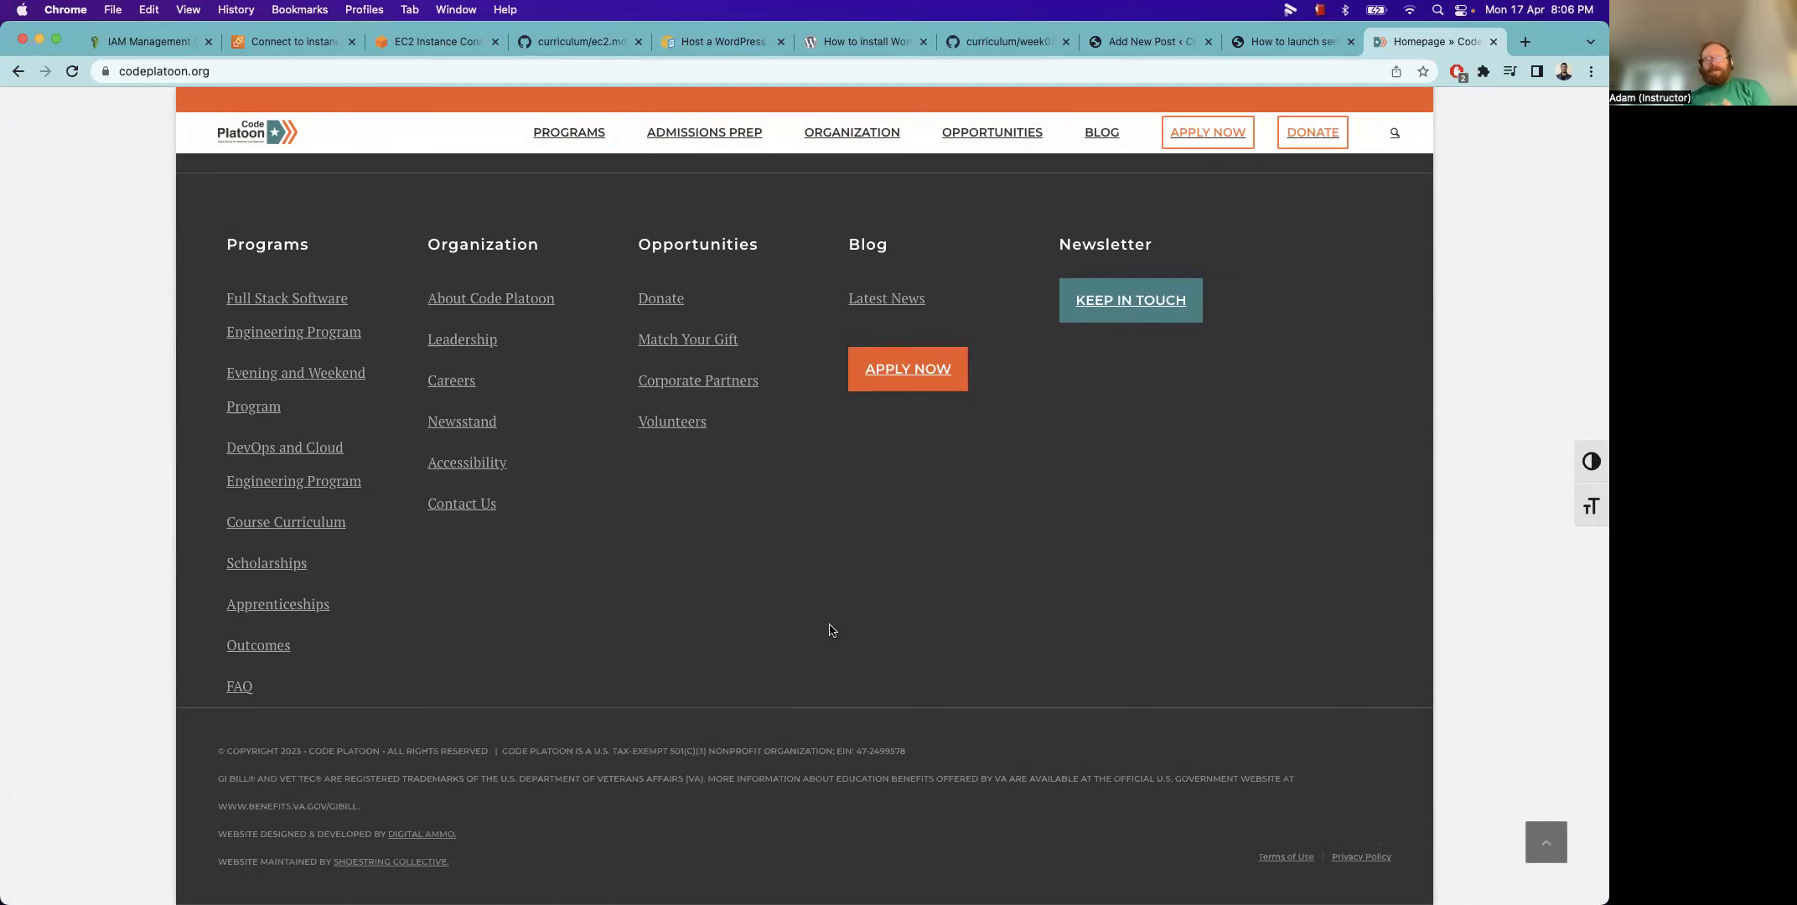
pyautogui.scroll(10, 828, 624)
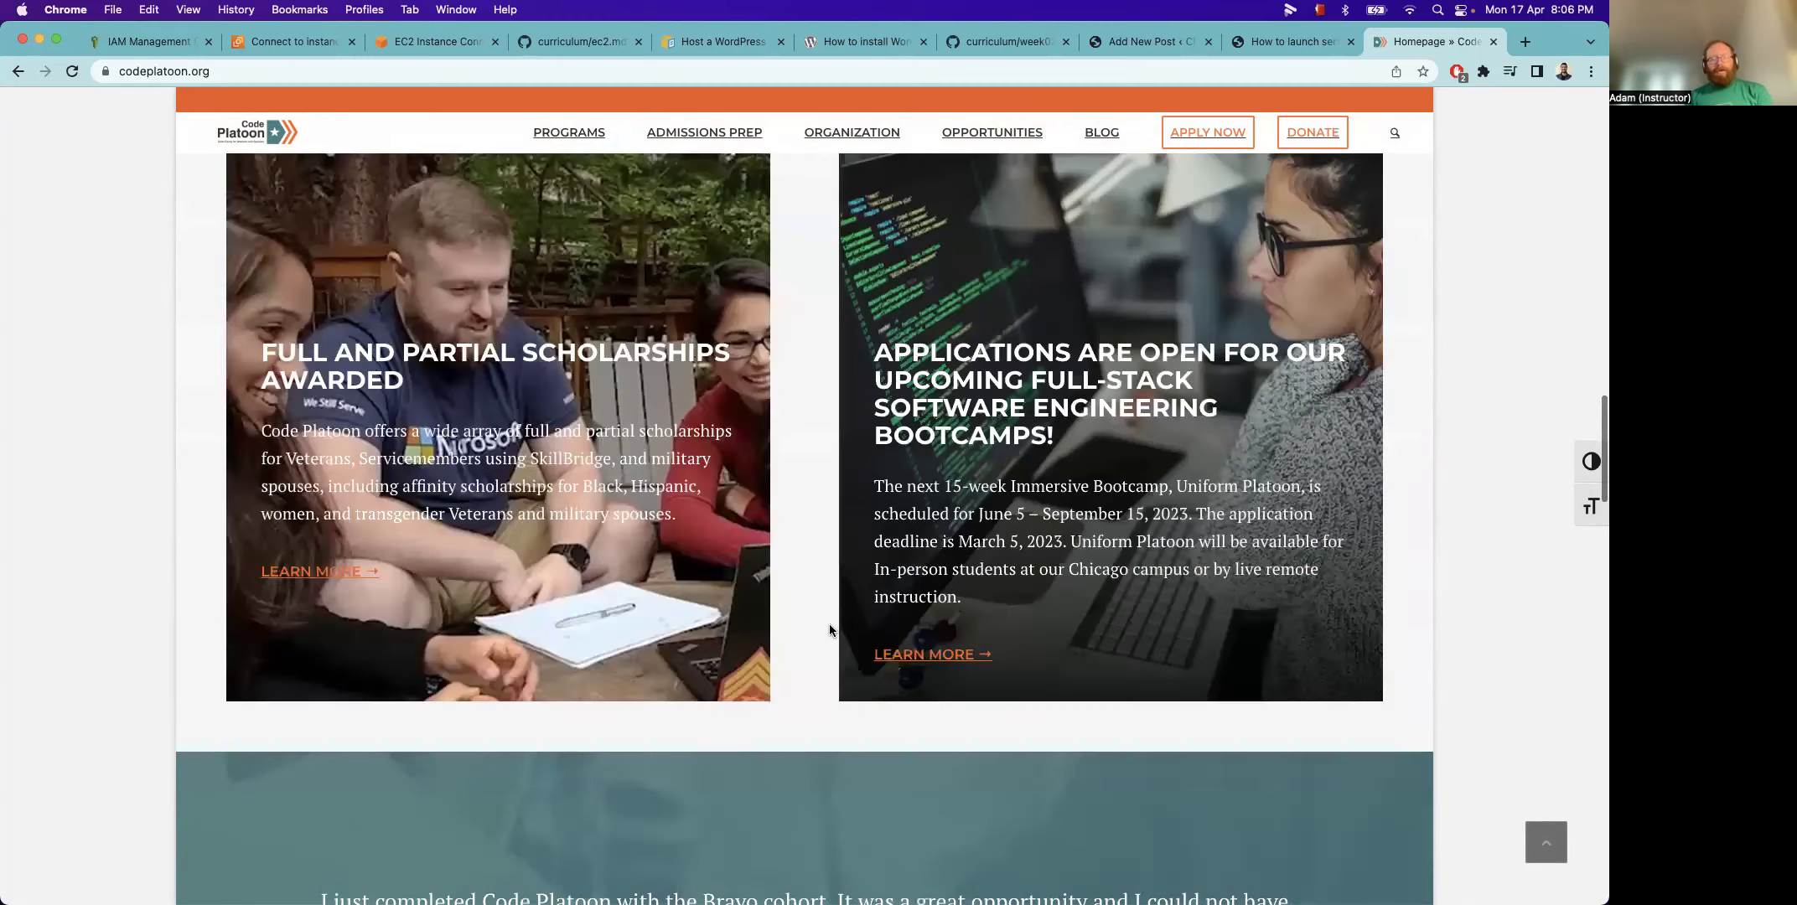
pyautogui.scroll(-10, 809, 746)
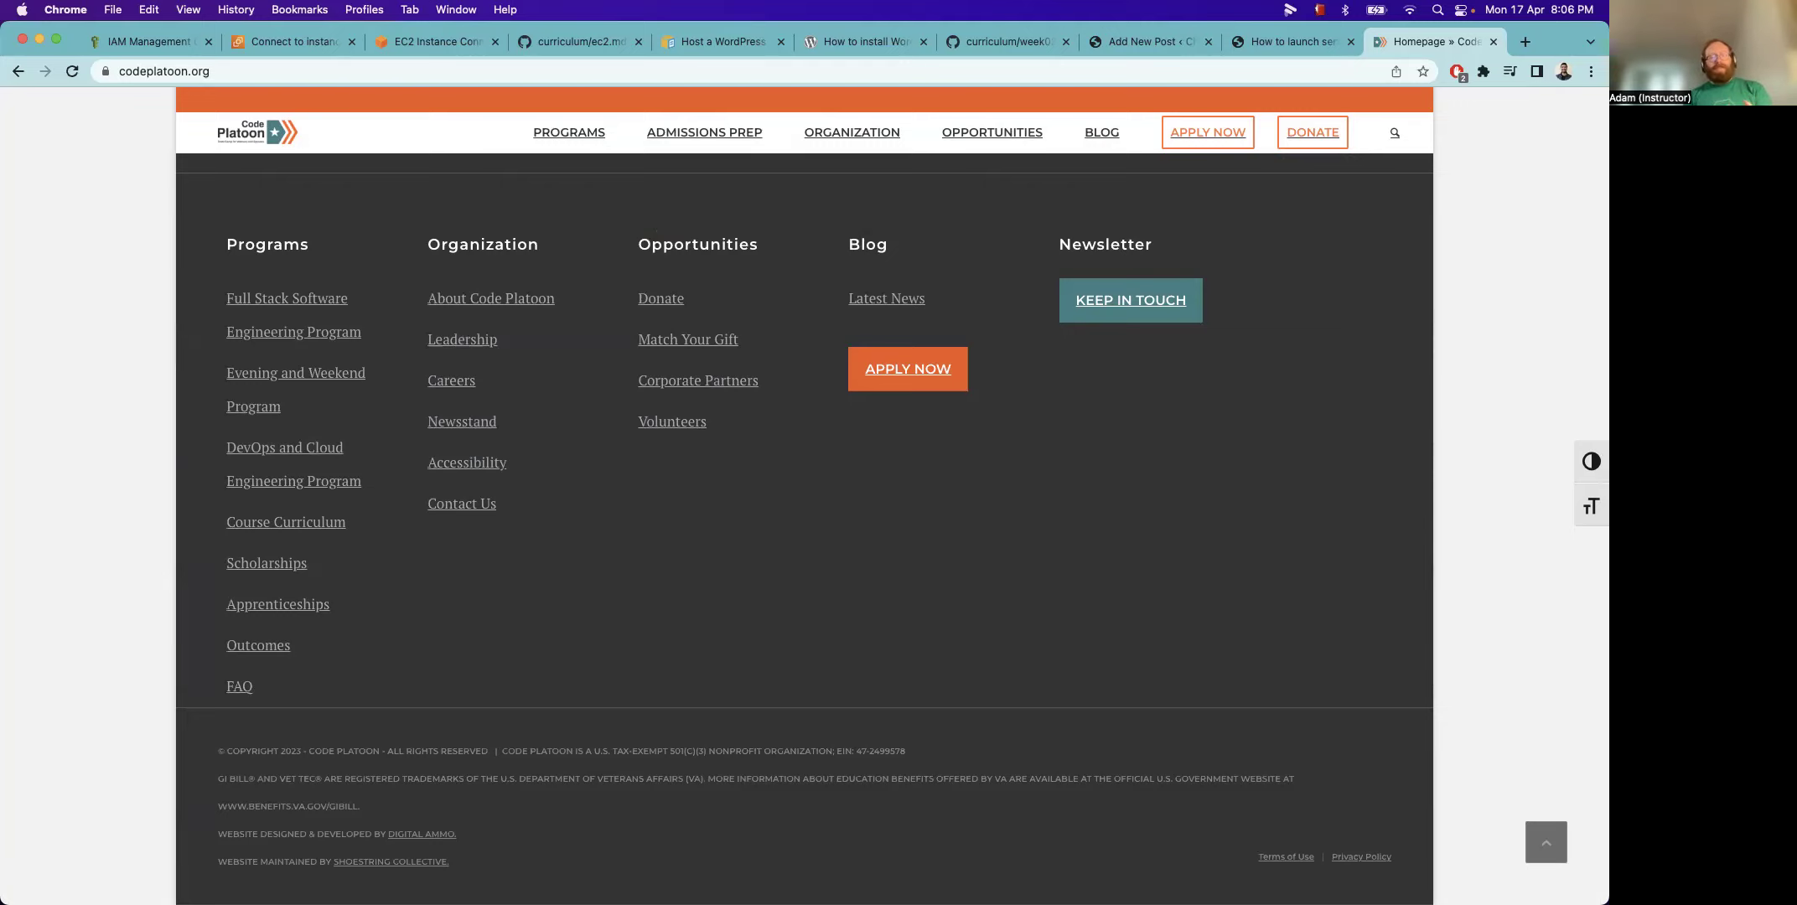
pyautogui.scroll(20, 944, 577)
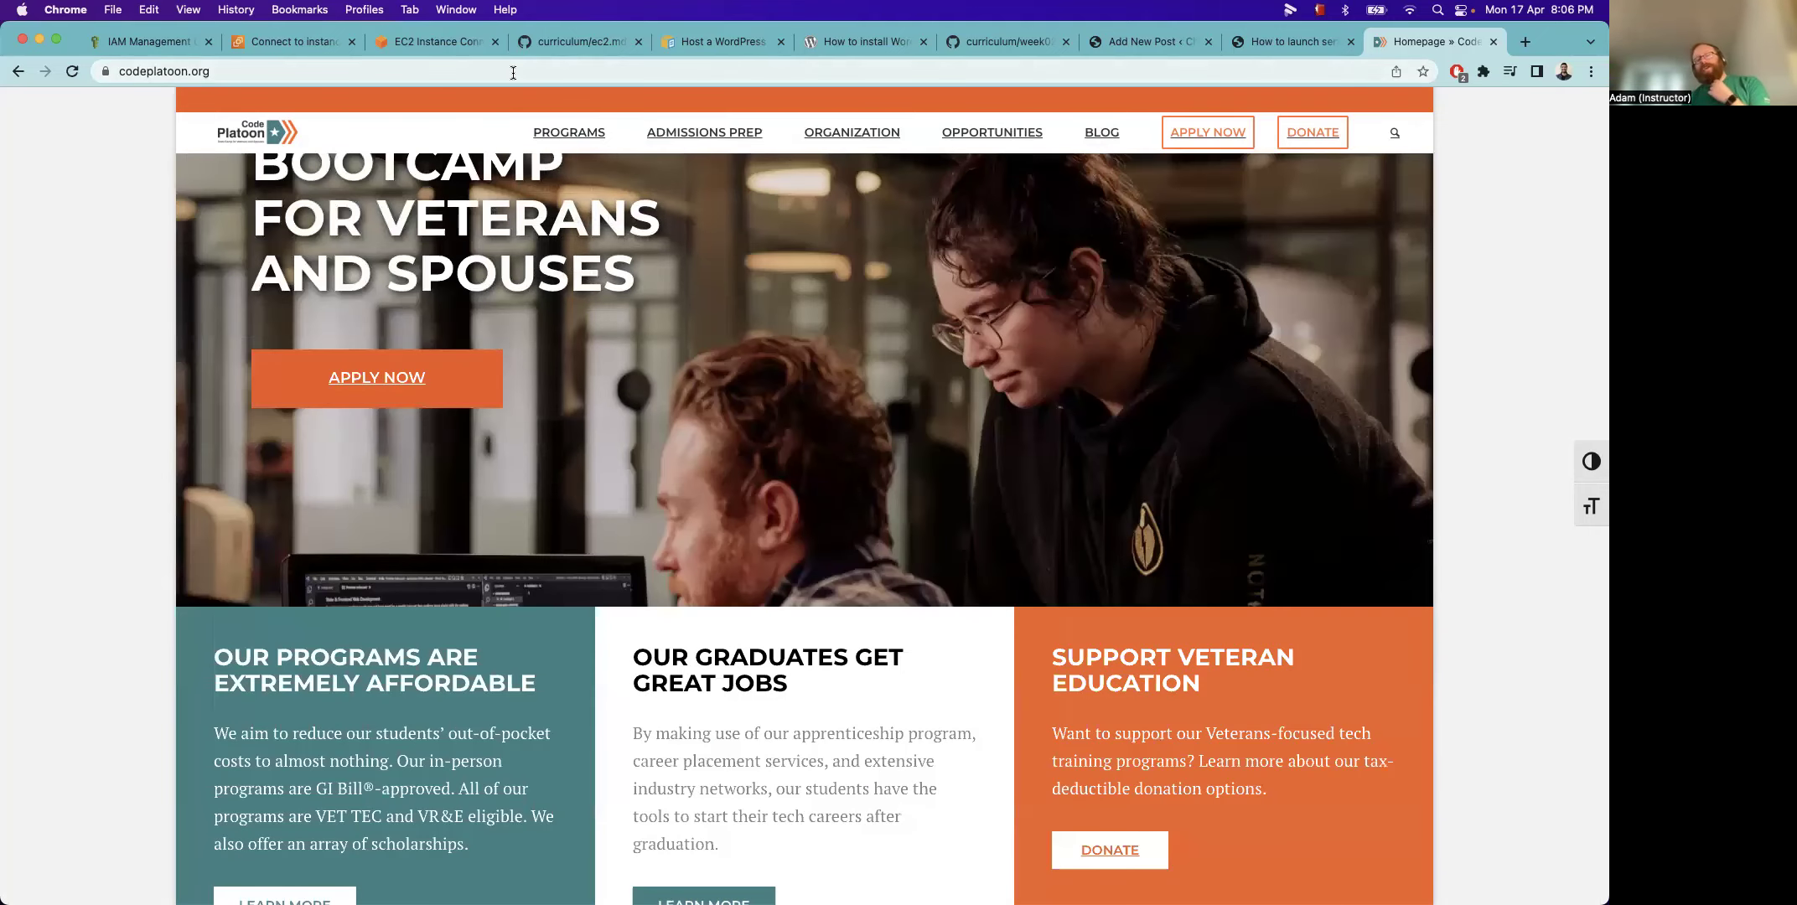
# Open the Code Platoon site's WordPress admin address by adding /wp-admin to its URL
pyautogui.click(513, 72)
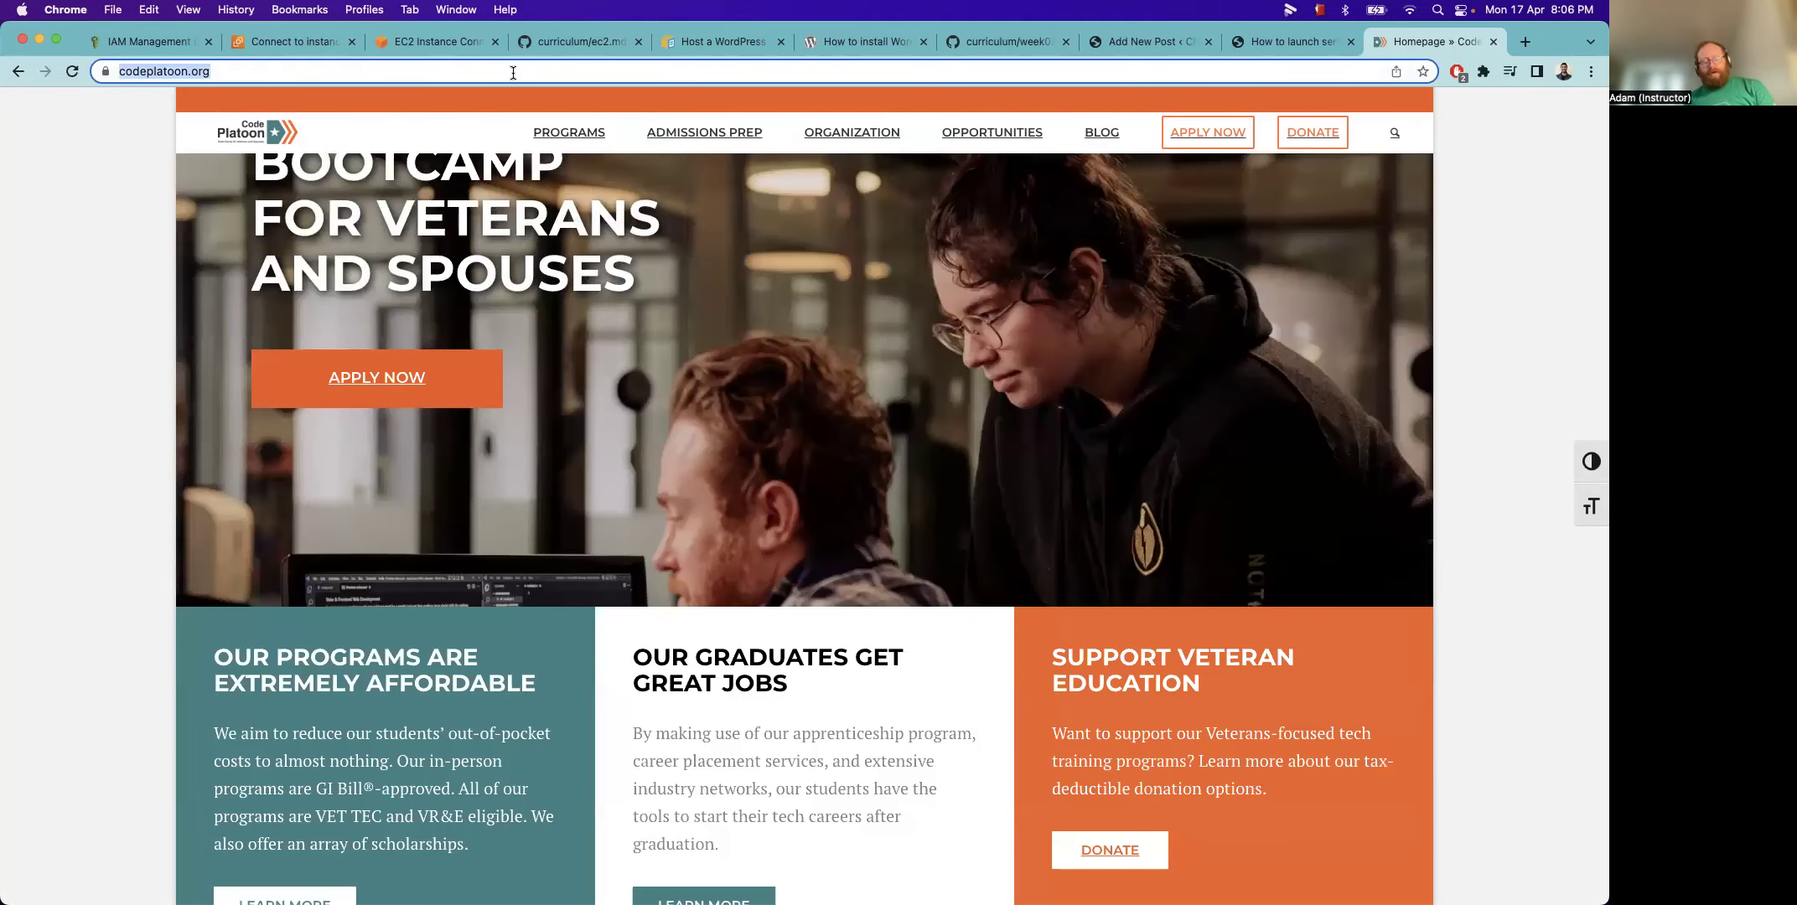
pyautogui.click(513, 72)
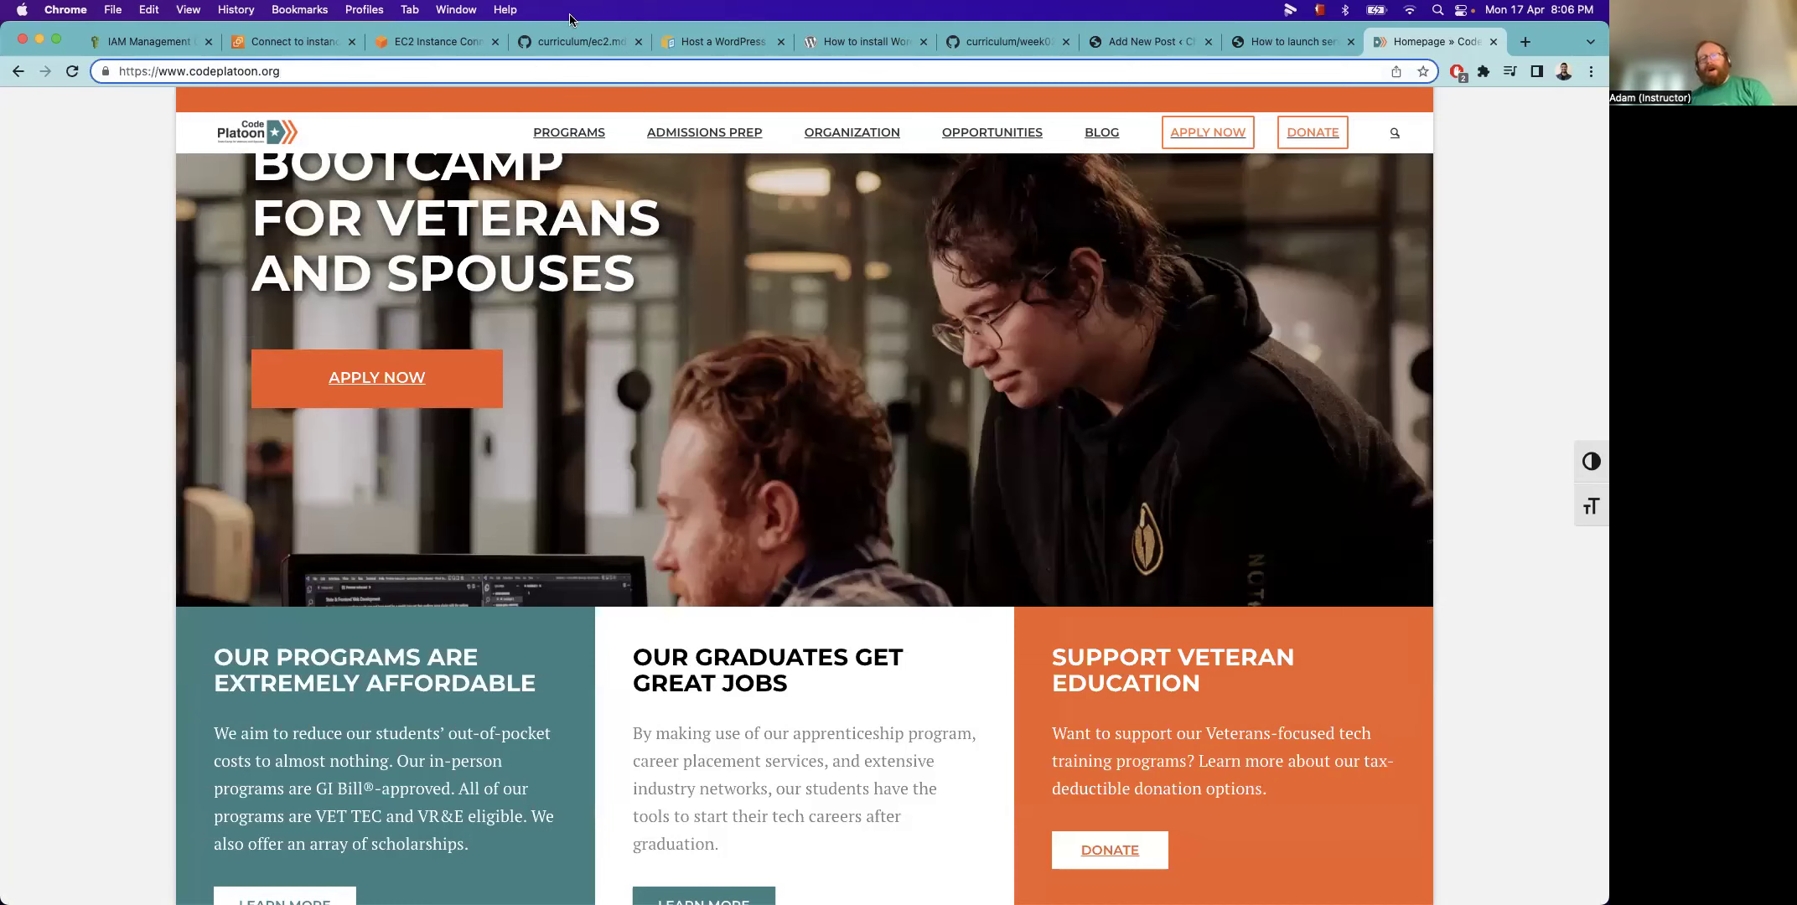
pyautogui.write('/wp-admin')
pyautogui.press('Return')
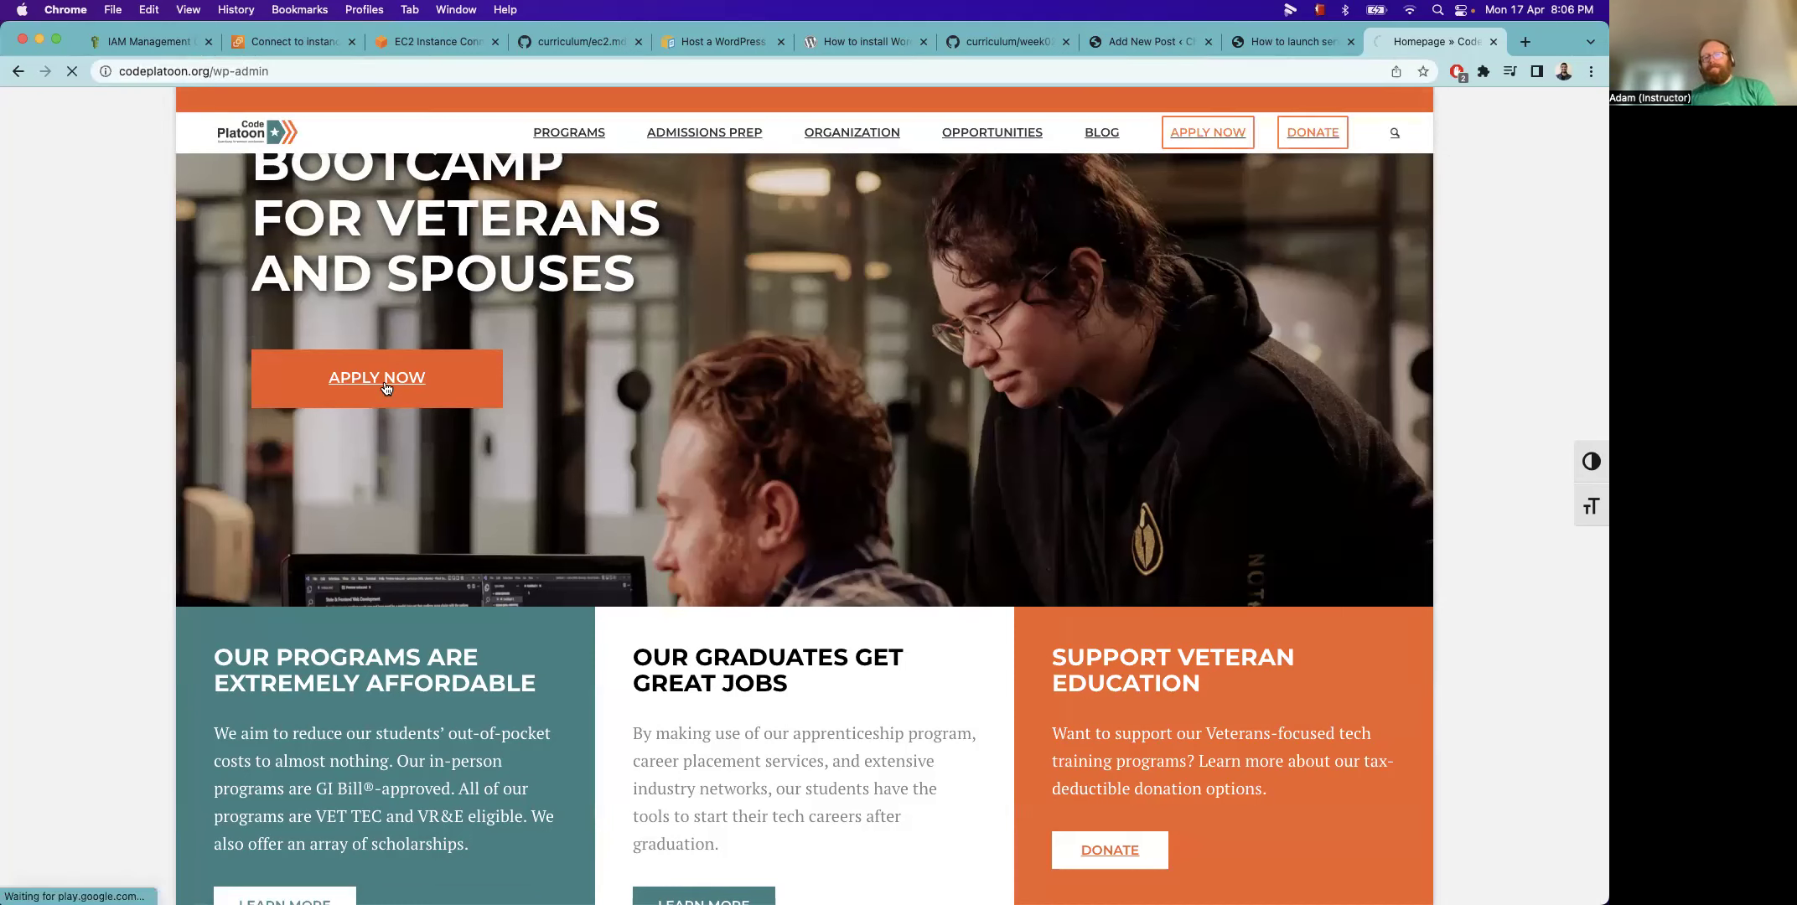
# Return to the published post page and switch to the full-screen zoom.us desktop space
pyautogui.click(1302, 40)
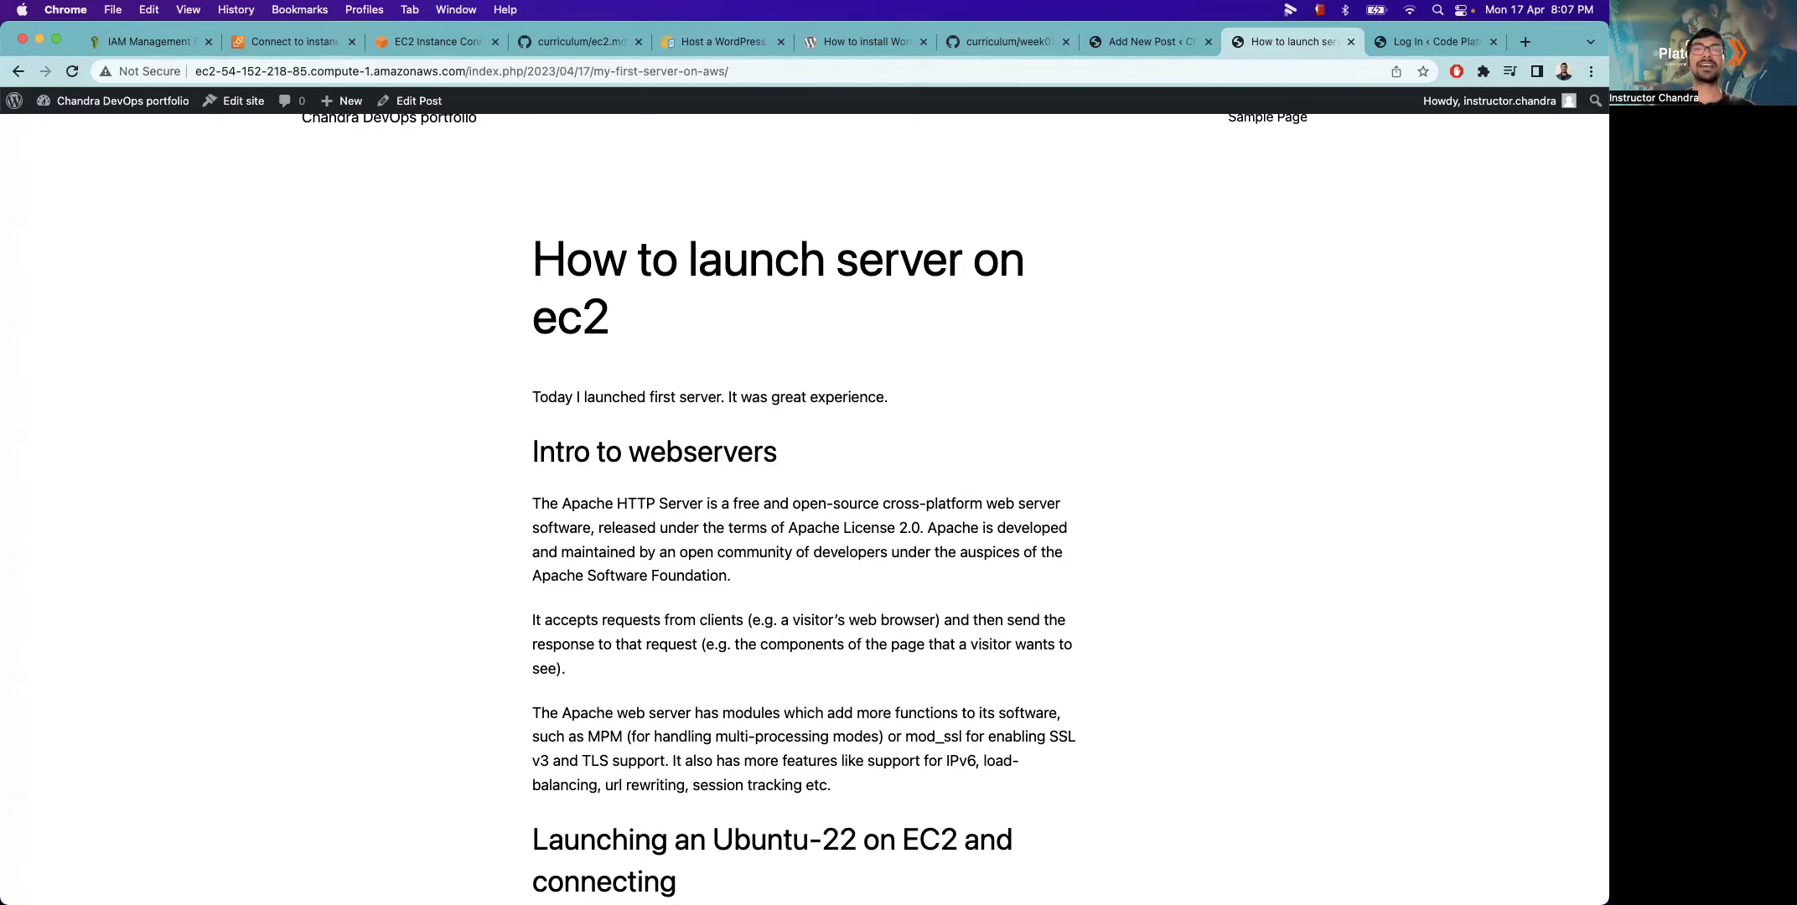
pyautogui.hotkey('ctrl', 'Up')
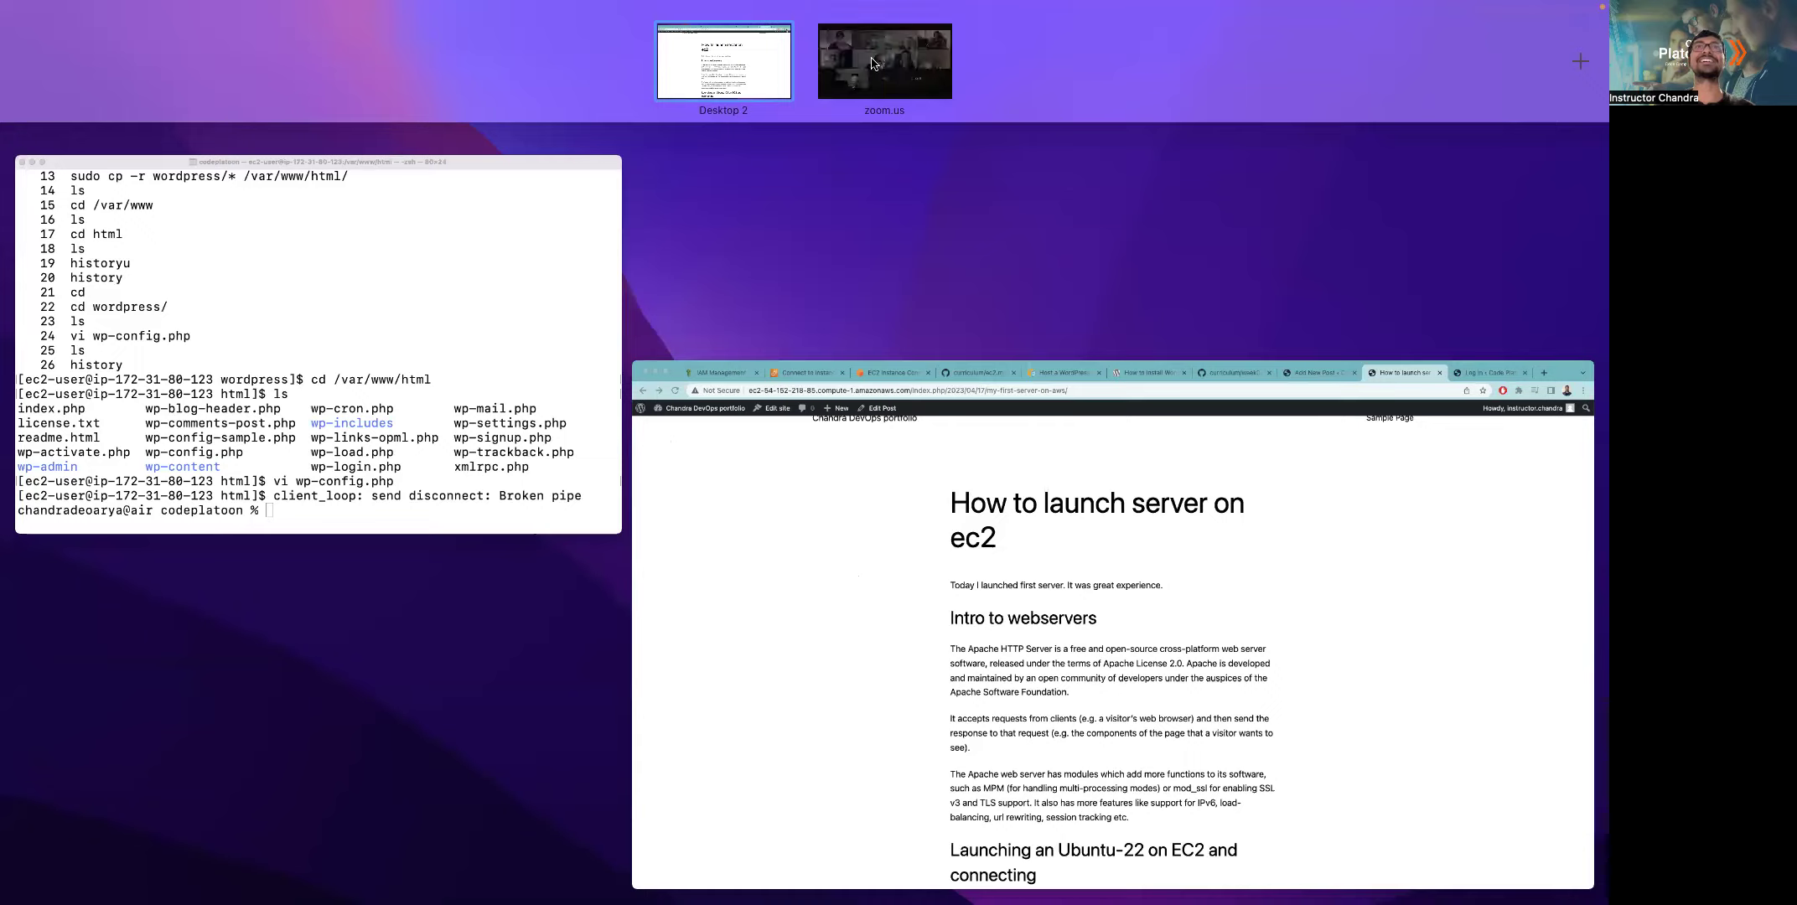
pyautogui.click(821, 50)
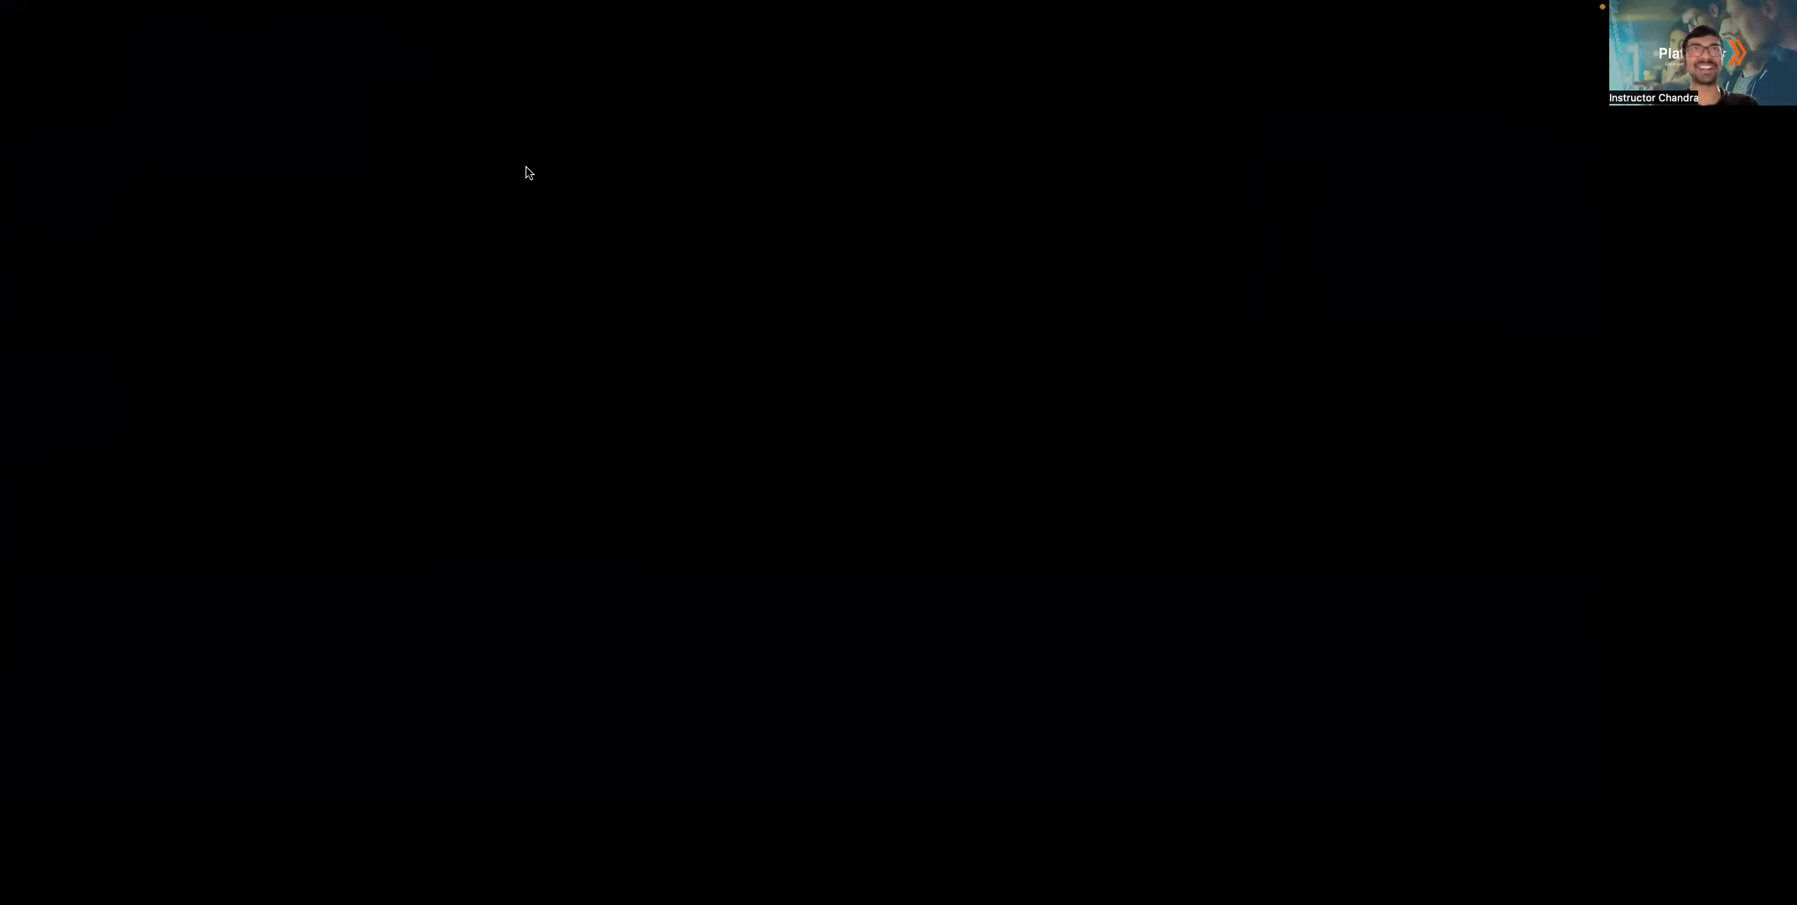